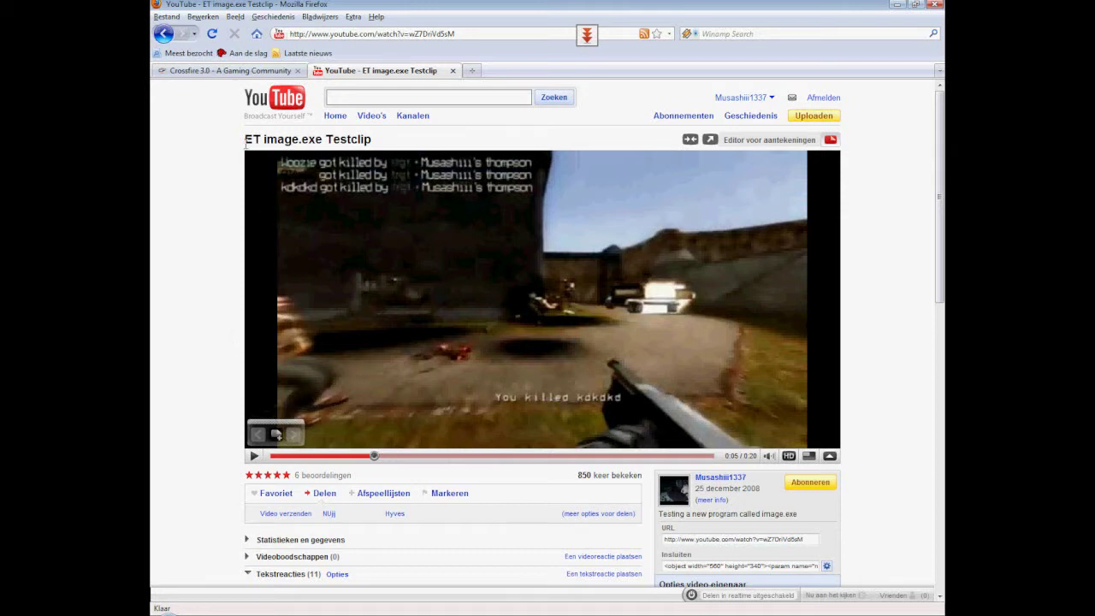
# Open the Crossfire tutorial "Capturing Using IMAGE-ET" and view its Getting Started instructions
pyautogui.click(244, 72)
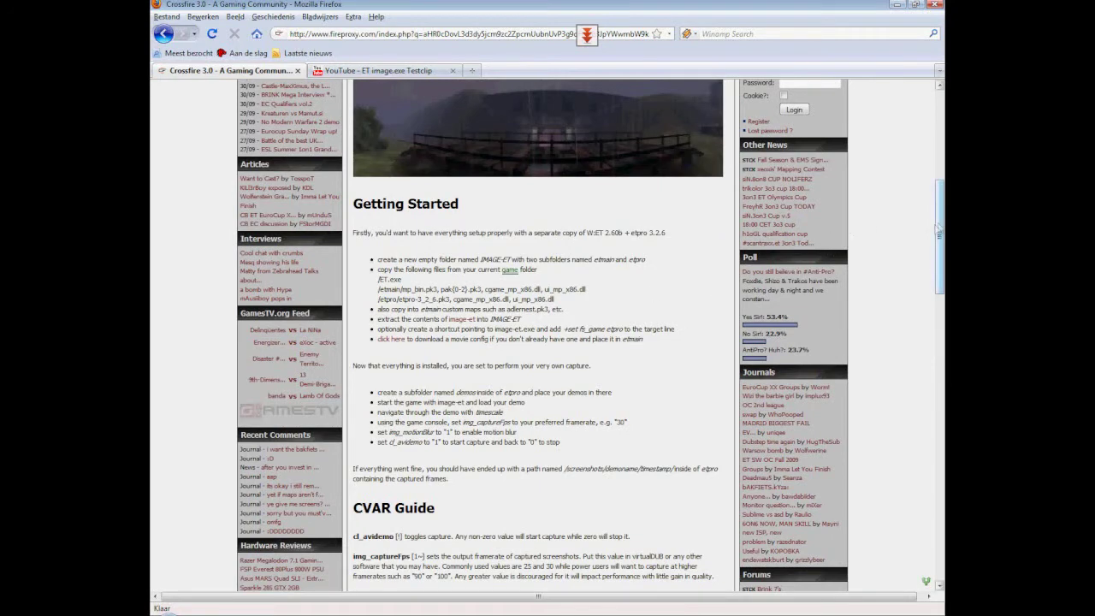
pyautogui.scroll(1, 936, 218)
pyautogui.moveTo(936, 218); pyautogui.dragTo(943, 196)
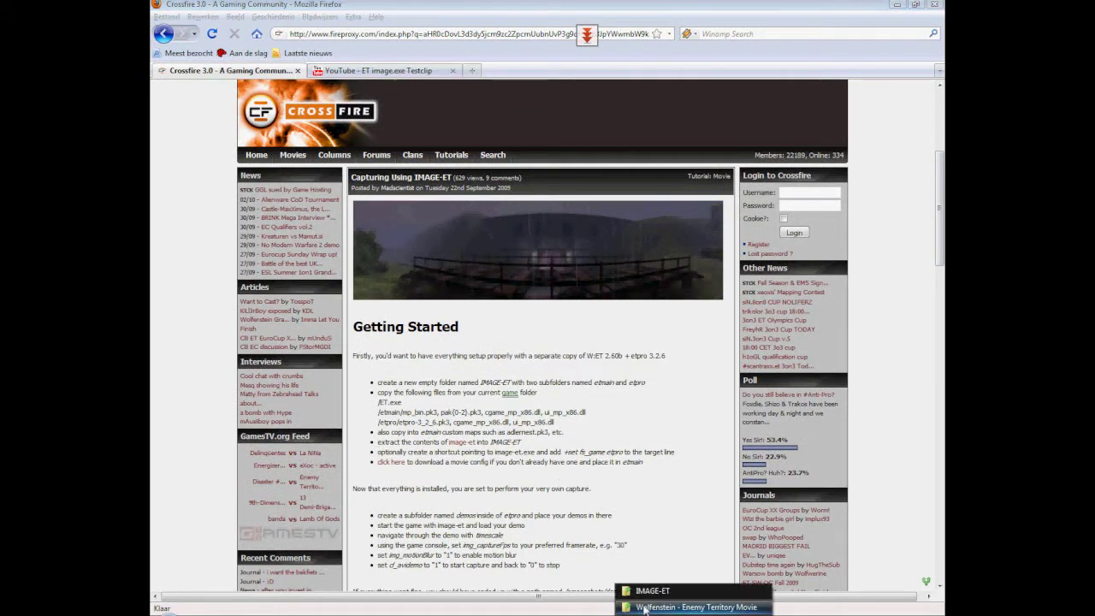
# Switch to Windows Explorer and delete the existing IMAGE-ET folder from Koppelingen
pyautogui.click(650, 590)
pyautogui.click(285, 20)
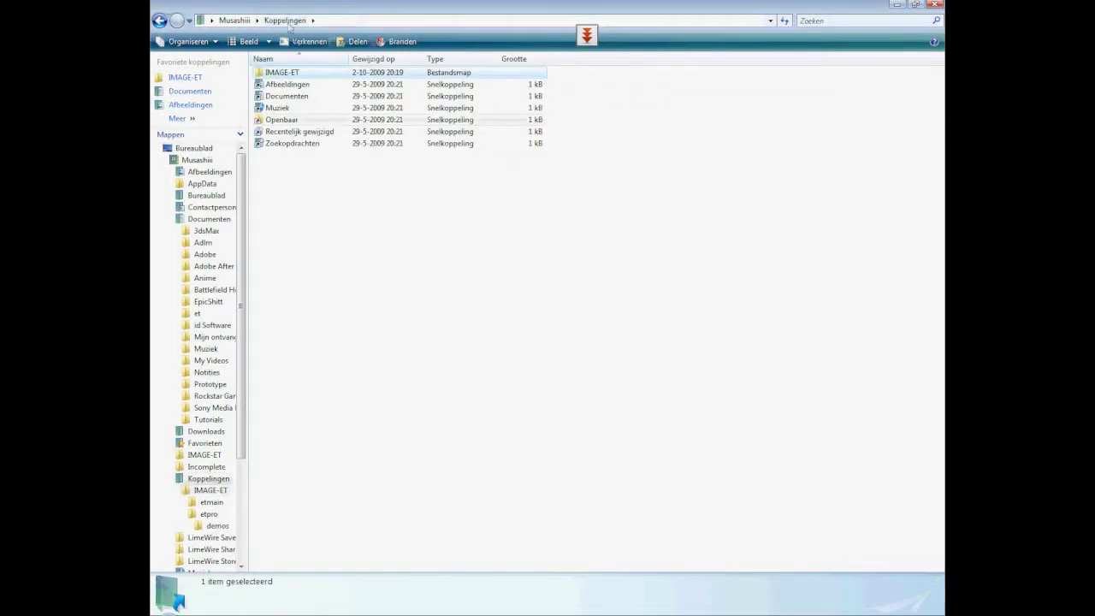
pyautogui.press('Delete')
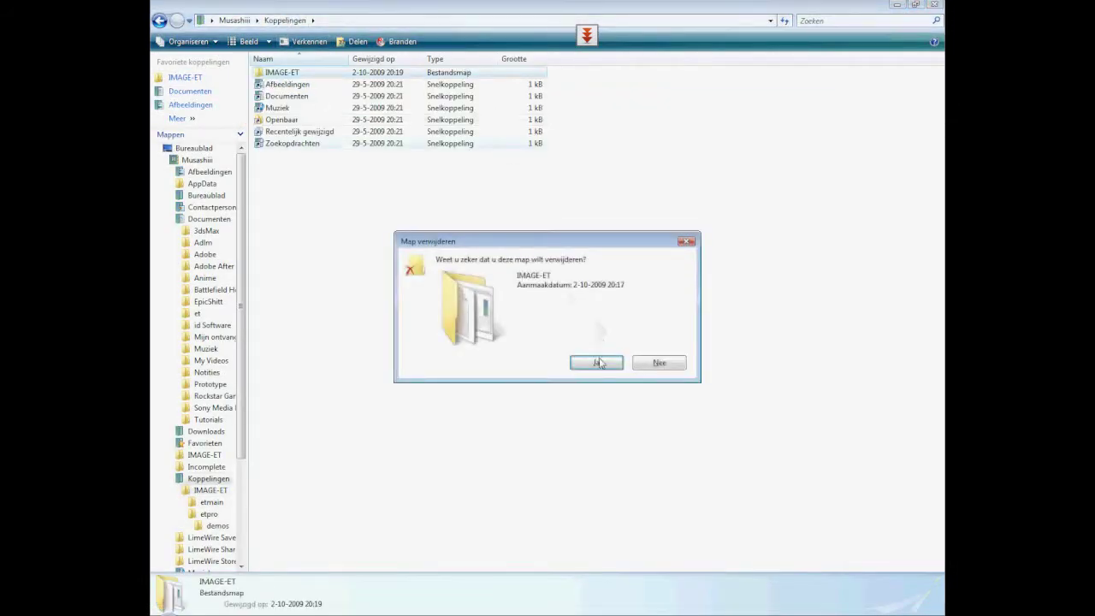
pyautogui.click(596, 363)
pyautogui.rightClick(297, 180)
pyautogui.moveTo(337, 329)
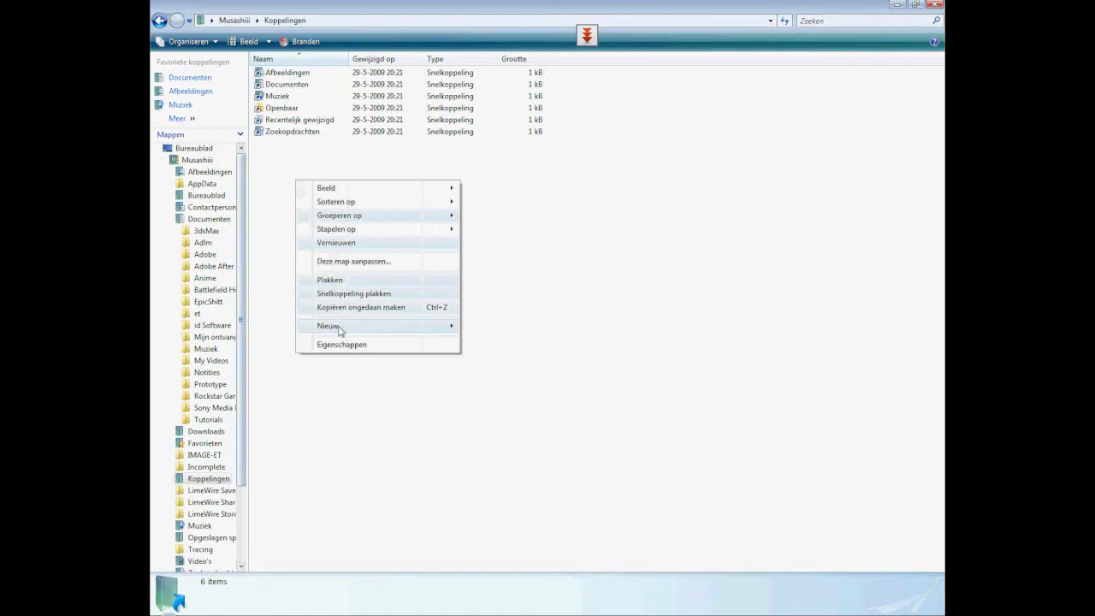
pyautogui.click(277, 224)
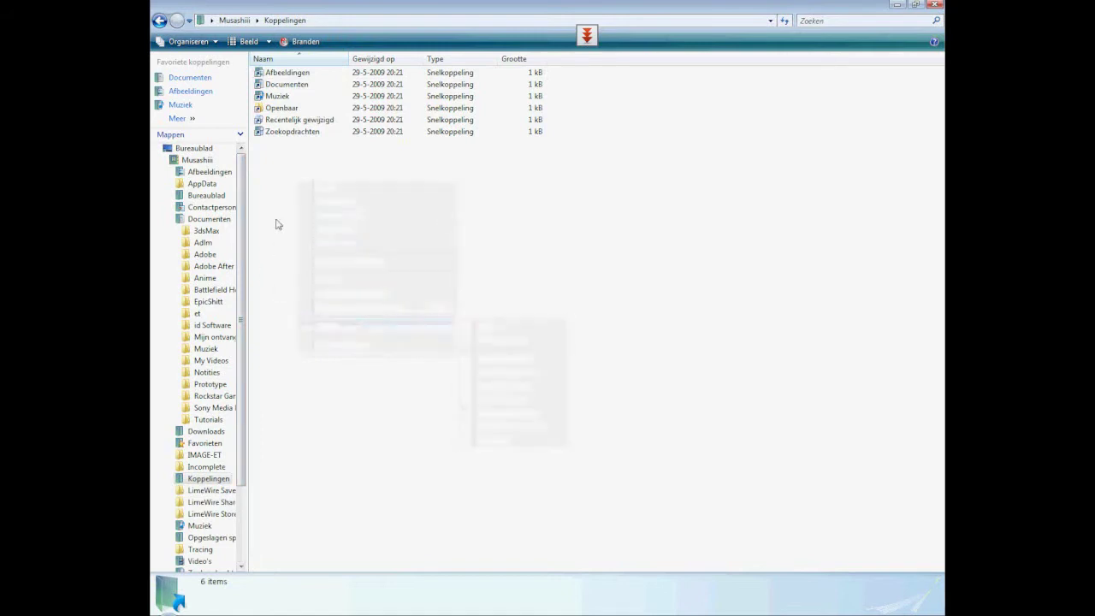
# Create a new folder named IMAGE-ET in the Koppelingen folder
pyautogui.rightClick(292, 202)
pyautogui.moveTo(357, 340)
pyautogui.click(499, 342)
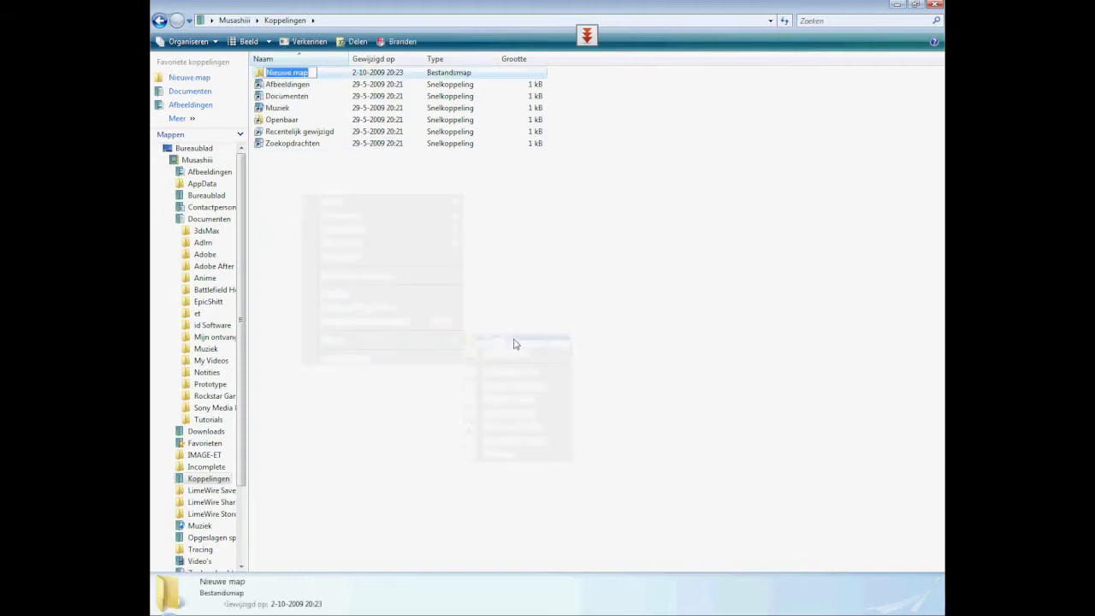
pyautogui.press('BackSpace')
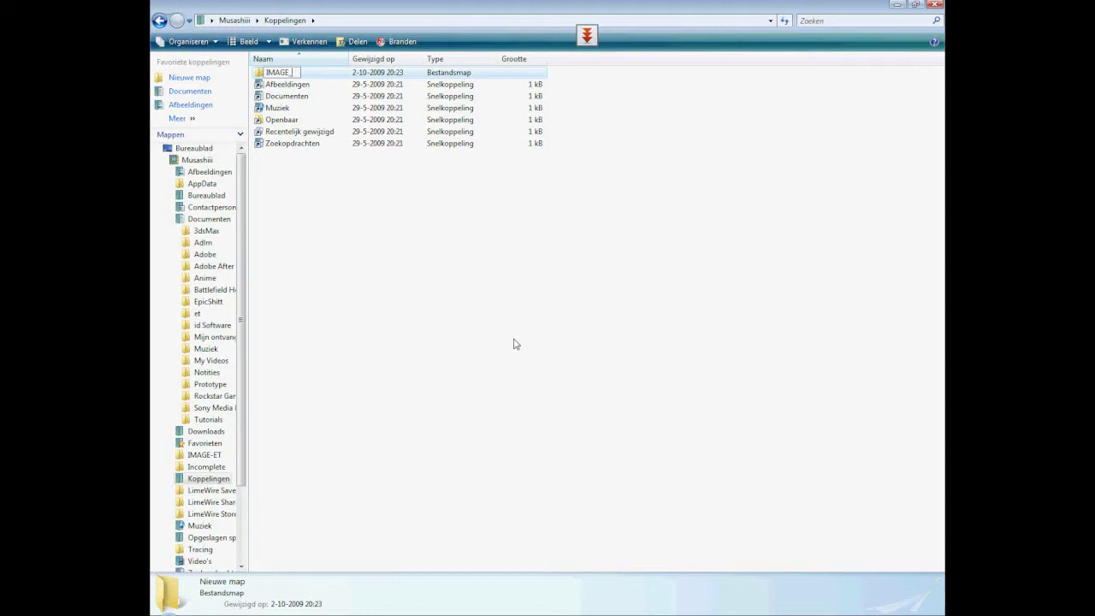
pyautogui.press('Return')
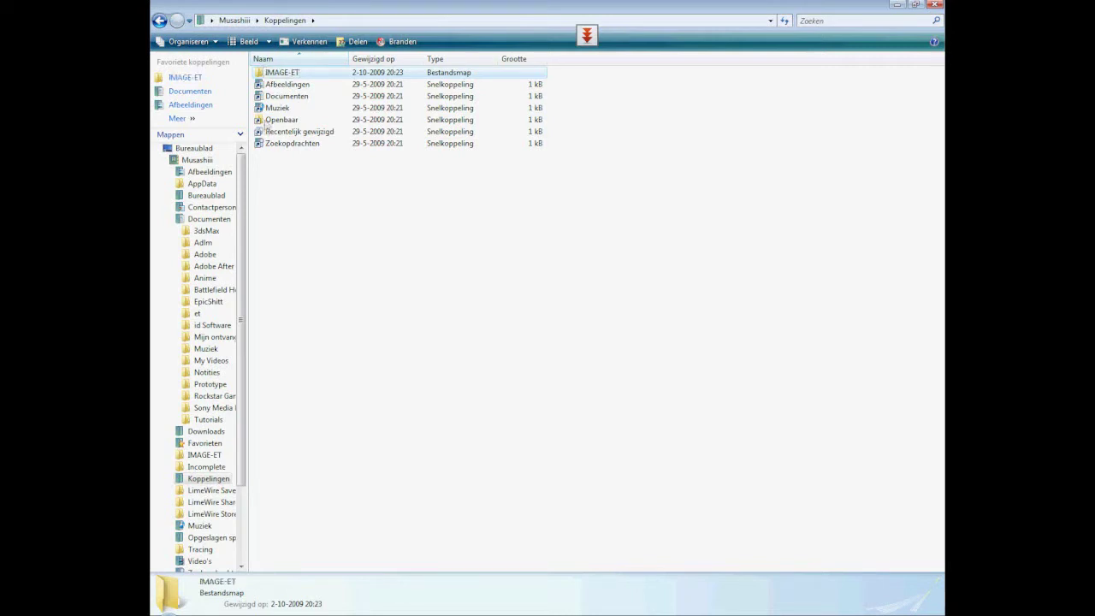
# Open the new IMAGE-ET folder and look at the contents of the Wolfenstein - Enemy Territory Movie folder for comparison
pyautogui.doubleClick(288, 74)
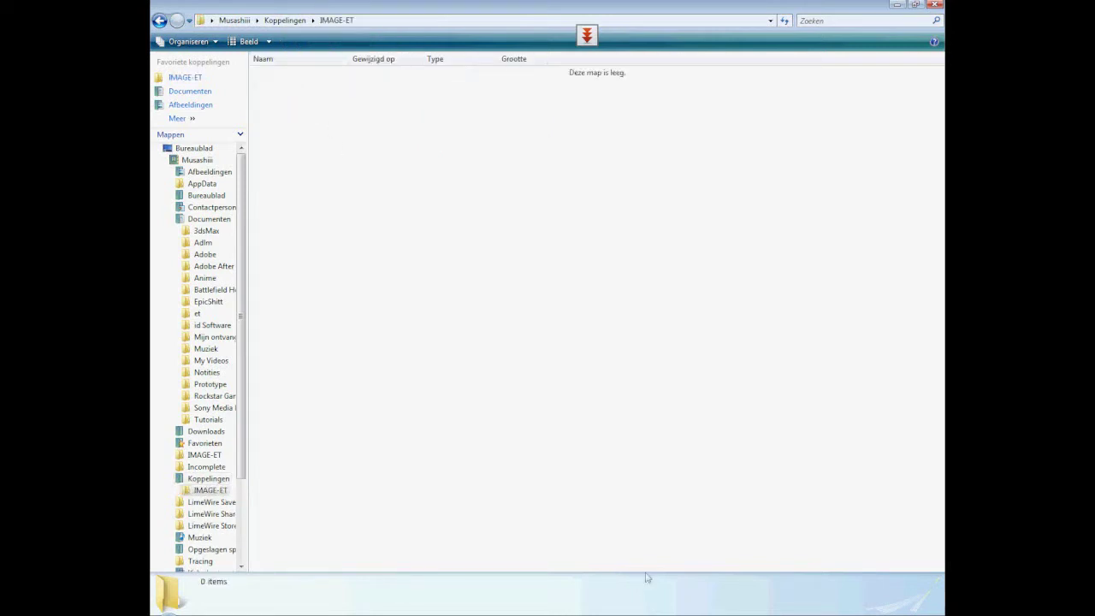
pyautogui.click(689, 604)
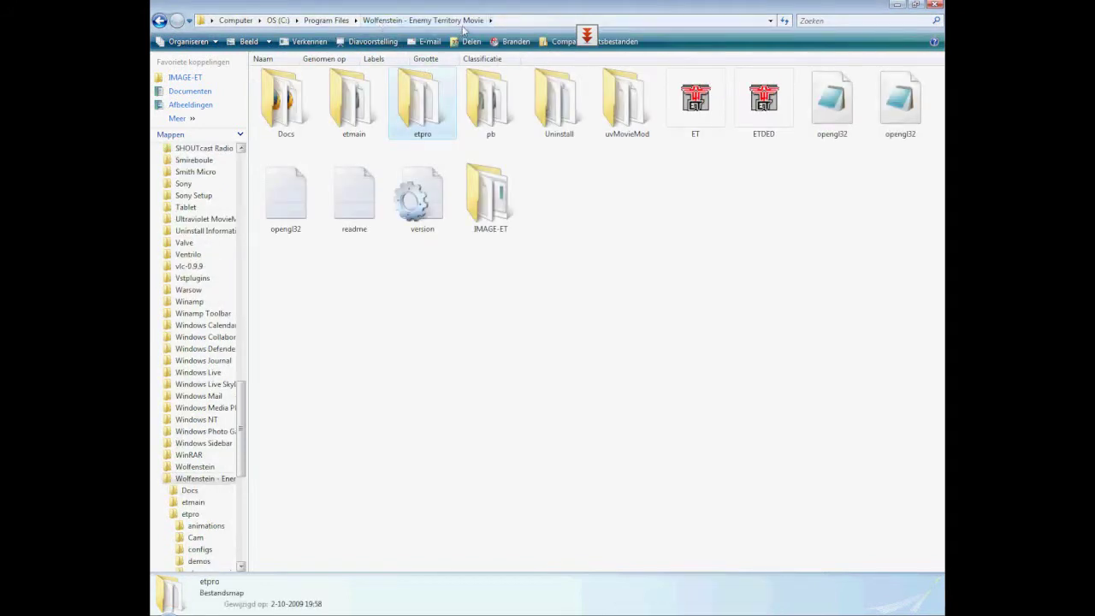
pyautogui.click(648, 263)
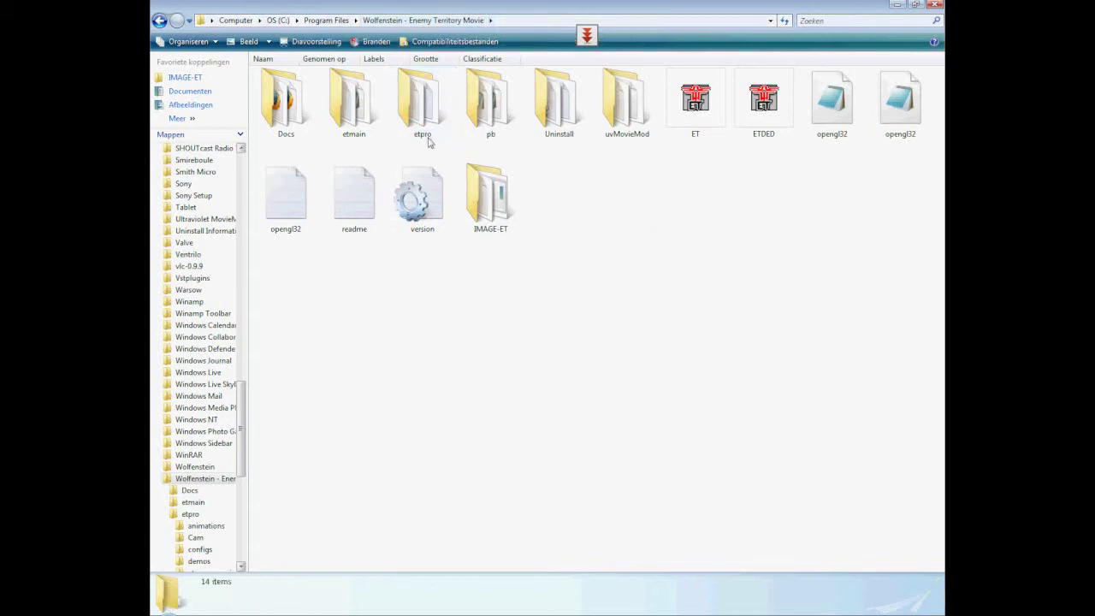
pyautogui.click(693, 609)
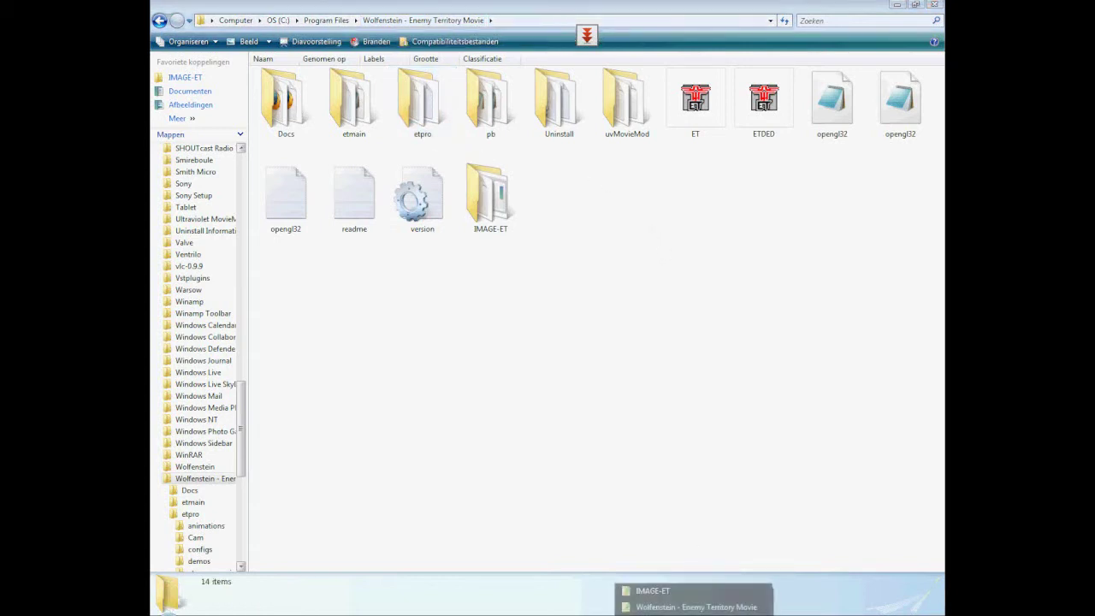
pyautogui.click(651, 587)
pyautogui.rightClick(283, 89)
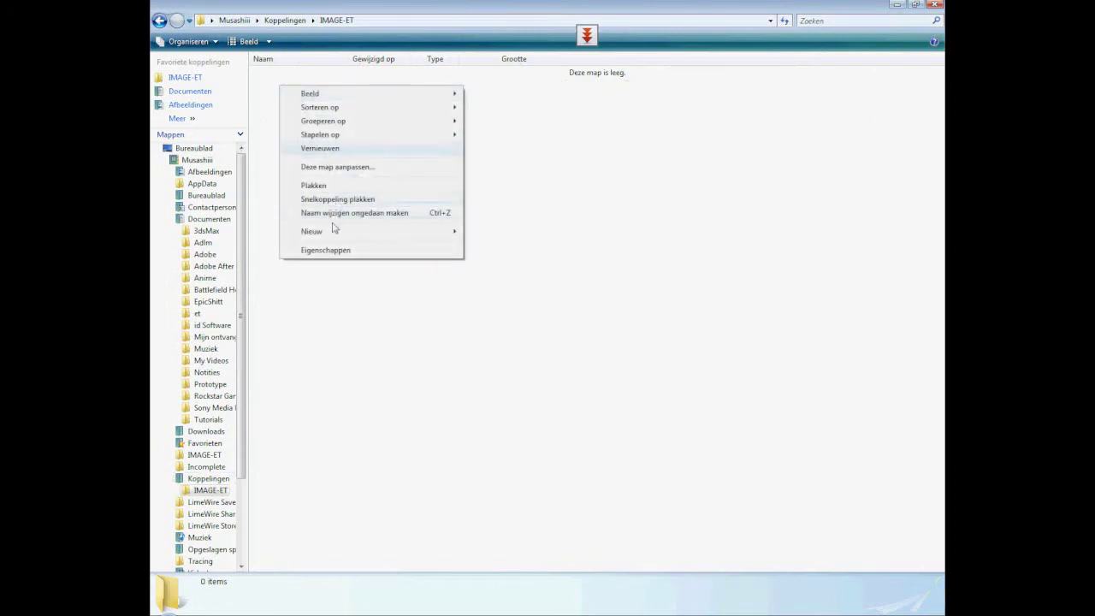
pyautogui.click(319, 147)
pyautogui.click(295, 22)
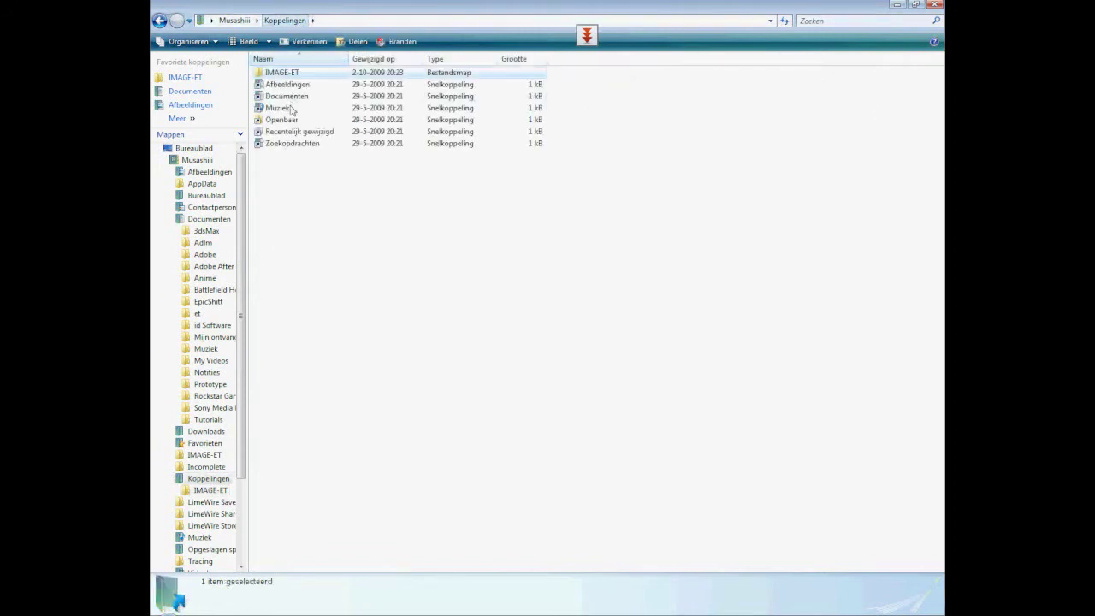
pyautogui.doubleClick(288, 75)
# Create a subfolder named etpro inside IMAGE-ET
pyautogui.rightClick(287, 84)
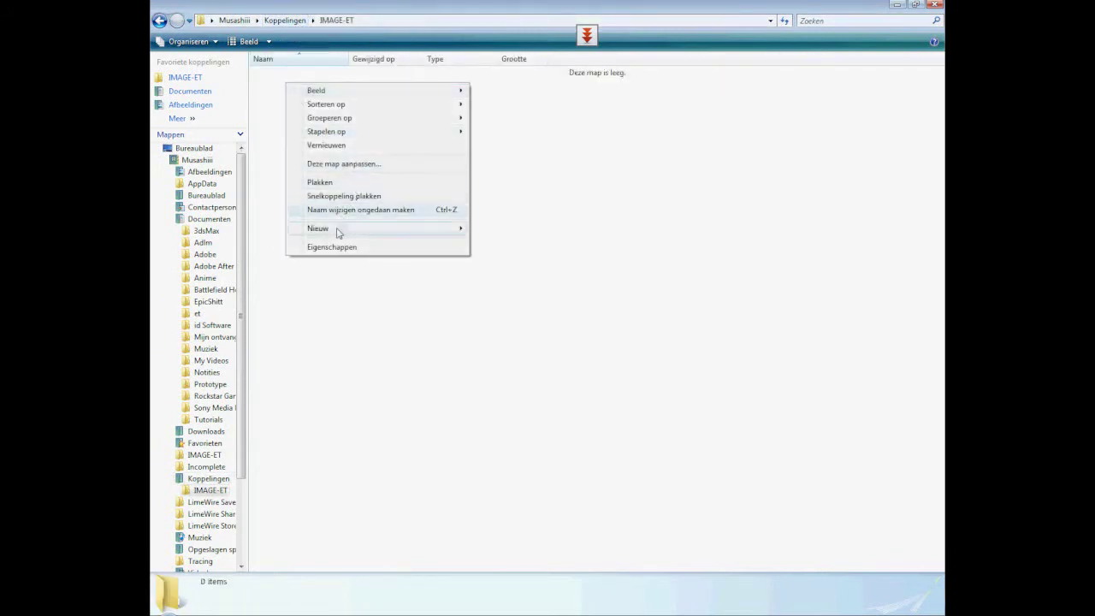
pyautogui.moveTo(308, 228)
pyautogui.click(484, 229)
pyautogui.write('etpro')
pyautogui.press('Return')
# Create a second subfolder named etmain inside IMAGE-ET
pyautogui.rightClick(345, 143)
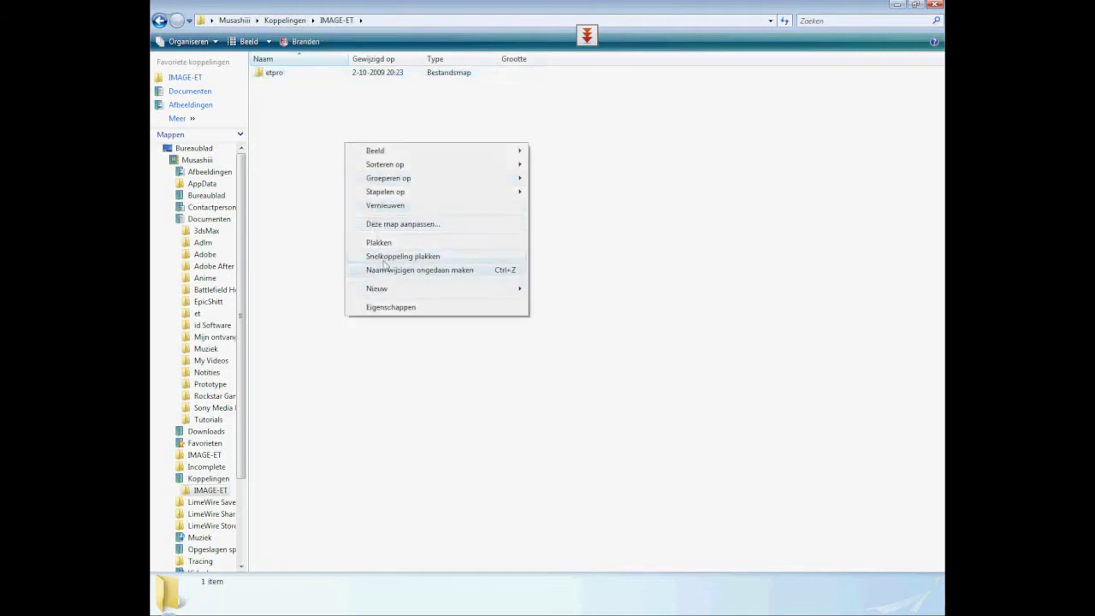
pyautogui.moveTo(440, 296)
pyautogui.click(560, 289)
pyautogui.write('etmain')
pyautogui.press('Return')
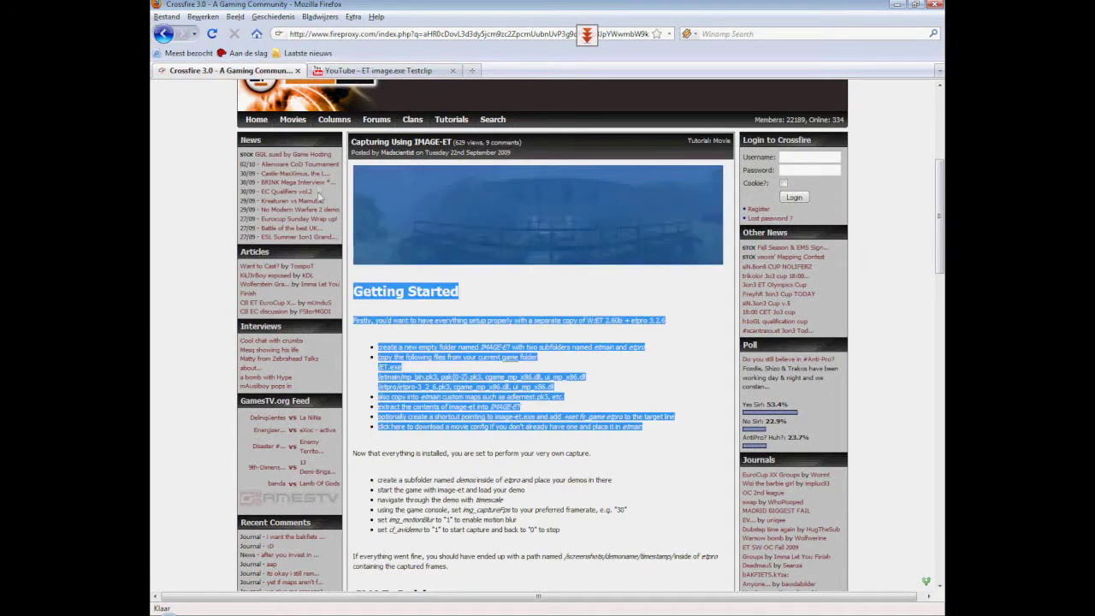
# Check the tutorial's setup instructions and the image-et_0.7.0_beta.zip archive, and return to the IMAGE-ET folder
pyautogui.click(678, 449)
pyautogui.hotkey('alt', 'Tab')
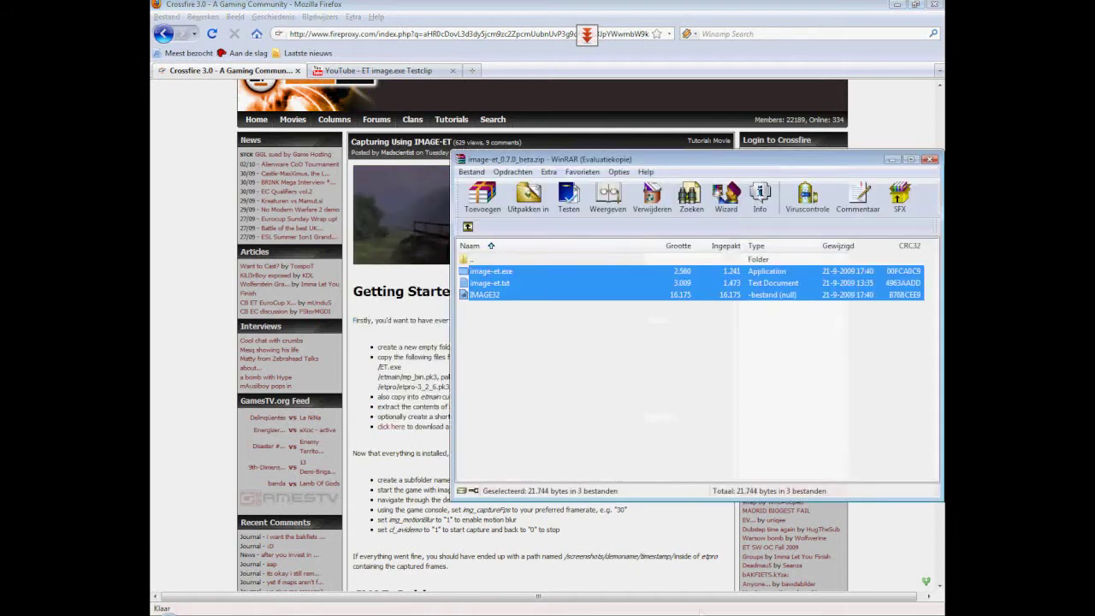
pyautogui.hotkey('alt', 'Tab')
pyautogui.click(710, 606)
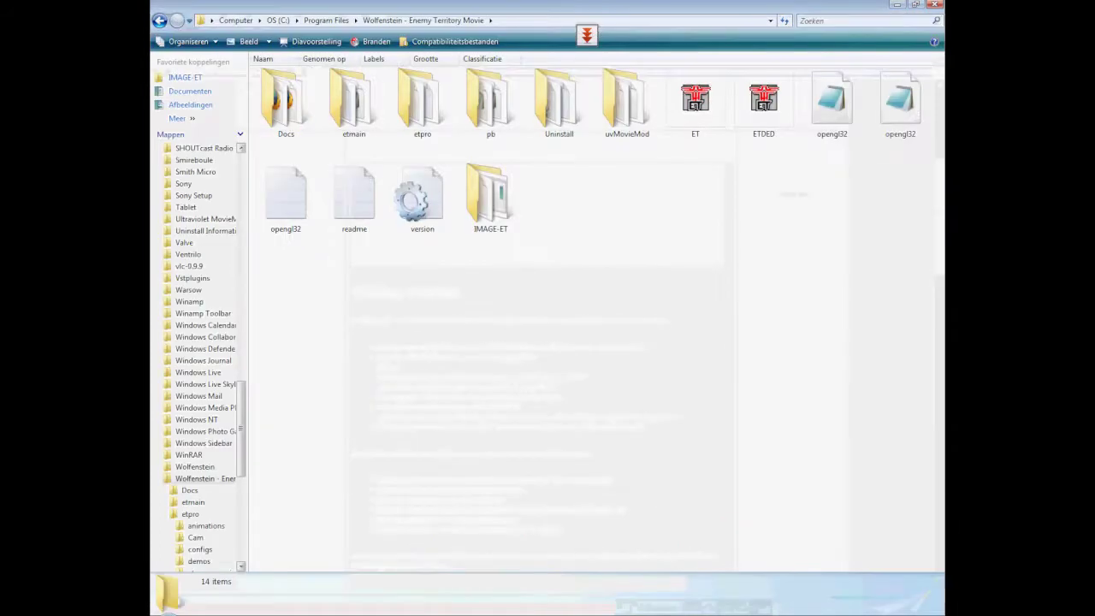
pyautogui.click(643, 590)
pyautogui.click(311, 125)
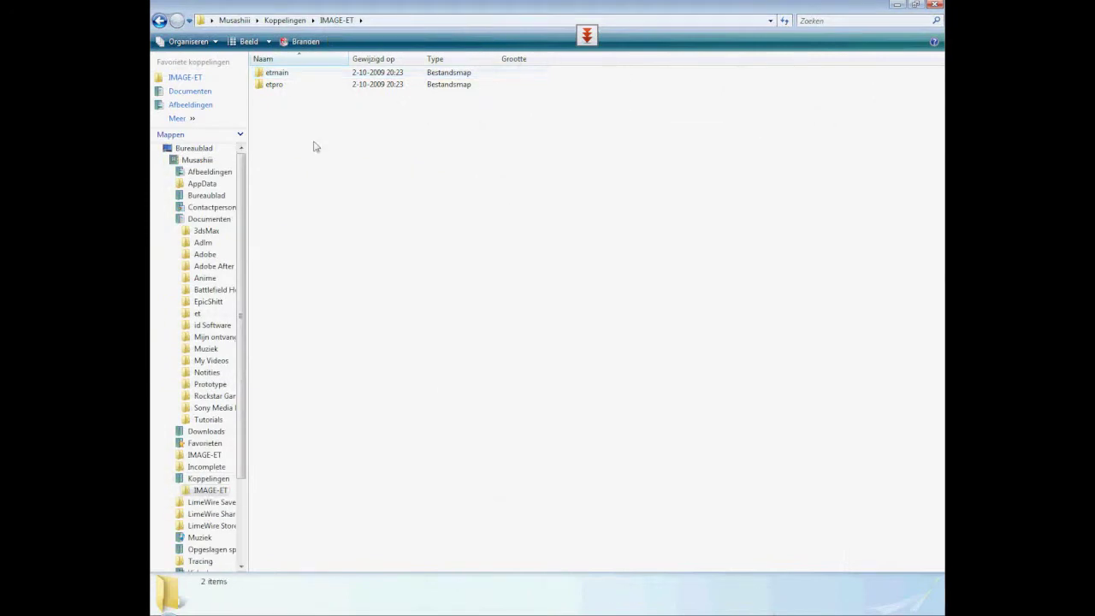
# Open the empty etmain folder in IMAGE-ET and the etmain folder of Wolfenstein - Enemy Territory Movie
pyautogui.doubleClick(277, 72)
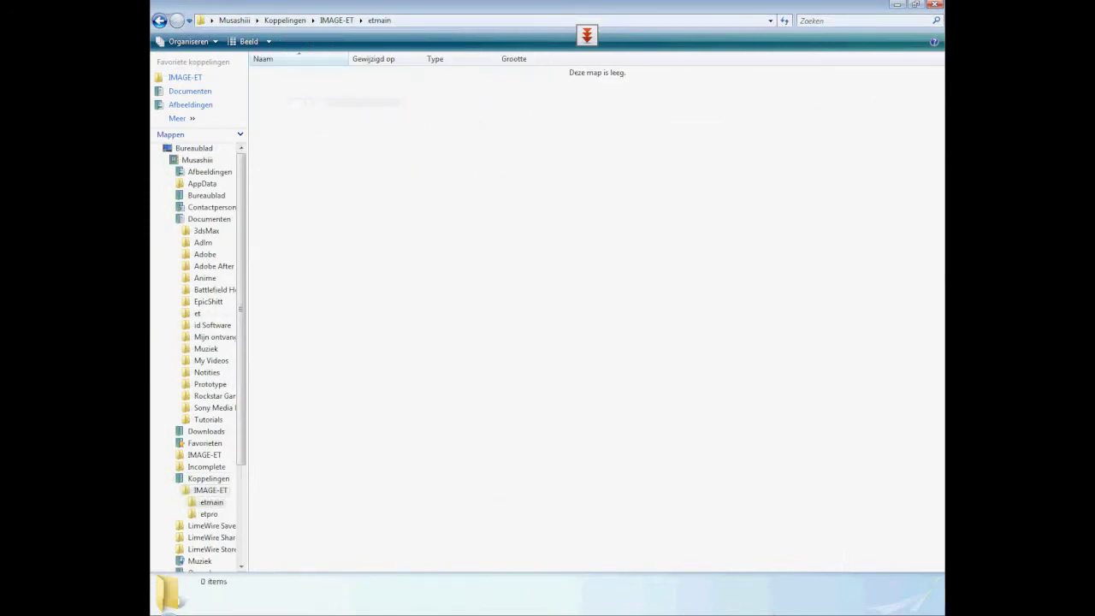
pyautogui.click(692, 609)
pyautogui.click(693, 601)
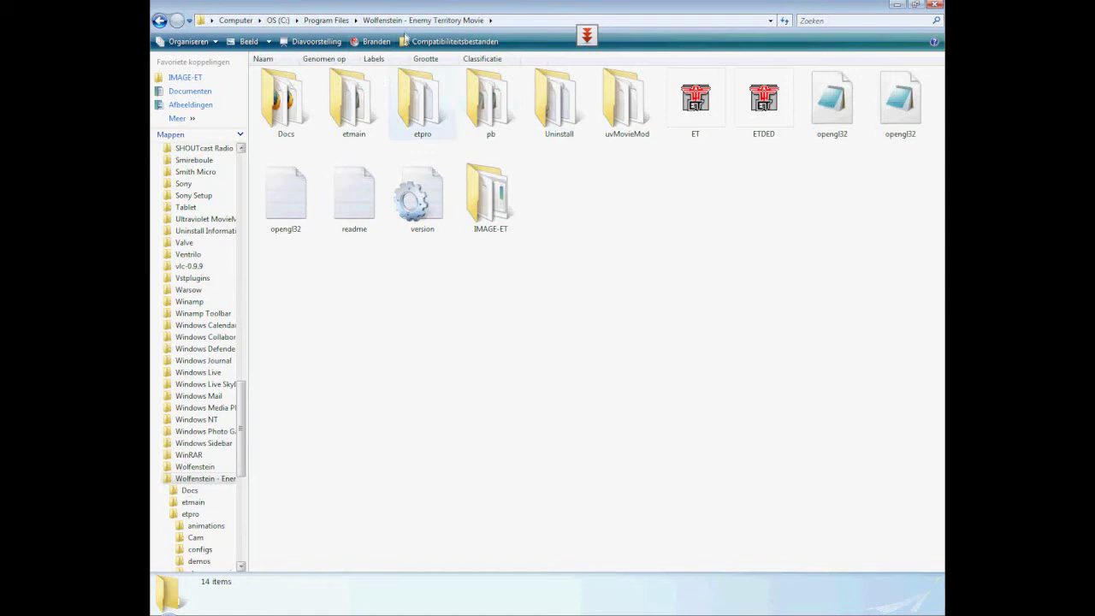
pyautogui.doubleClick(355, 100)
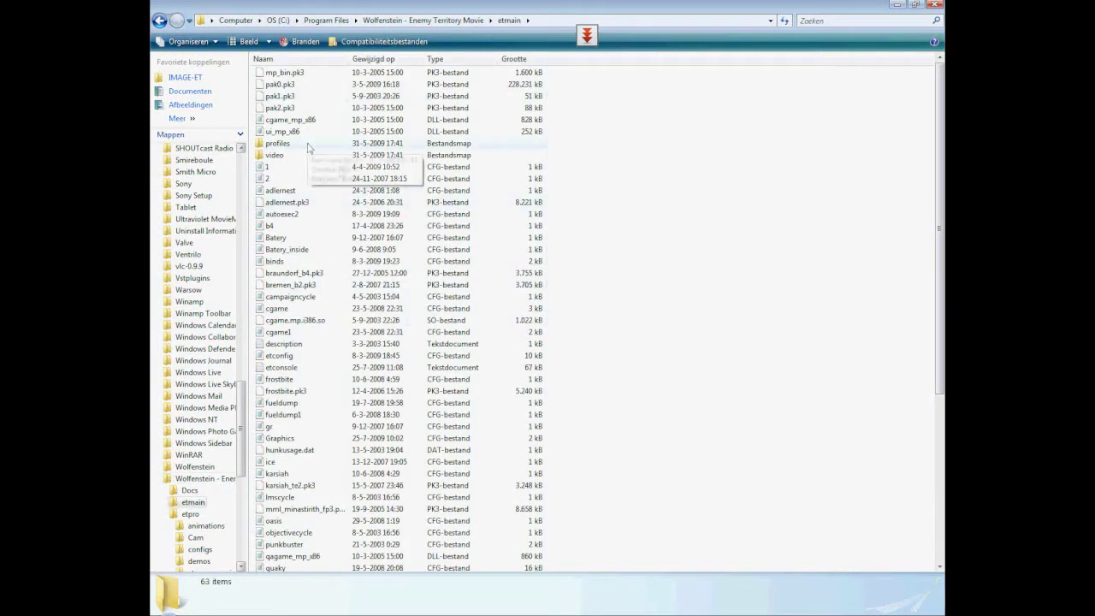
# Bring up the Notepad note, place it beside the folder listing, and read which etmain files are needed
pyautogui.hotkey('alt', 'Tab')
pyautogui.hotkey('ctrl', 'a')
pyautogui.click(343, 205)
pyautogui.moveTo(349, 16); pyautogui.dragTo(739, 54)
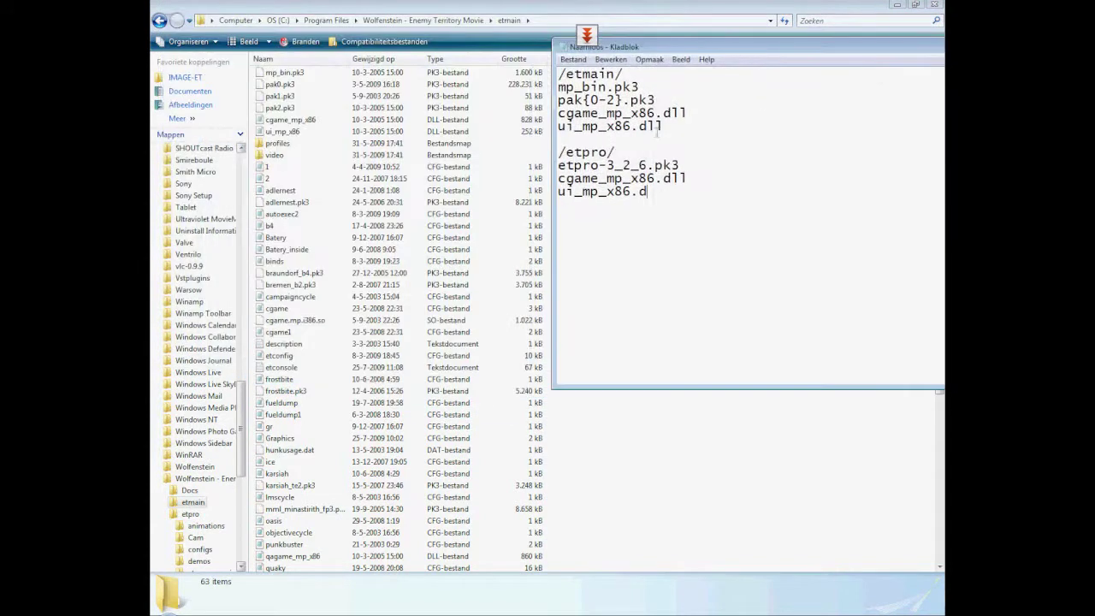
pyautogui.moveTo(662, 113); pyautogui.dragTo(622, 100)
# Copy mp_bin.pk3, pak0.pk3, pak1.pk3, pak2.pk3, cgame_mp_x86 and ui_mp_x86 from the game's etmain folder into IMAGE-ET's etmain folder
pyautogui.click(295, 130)
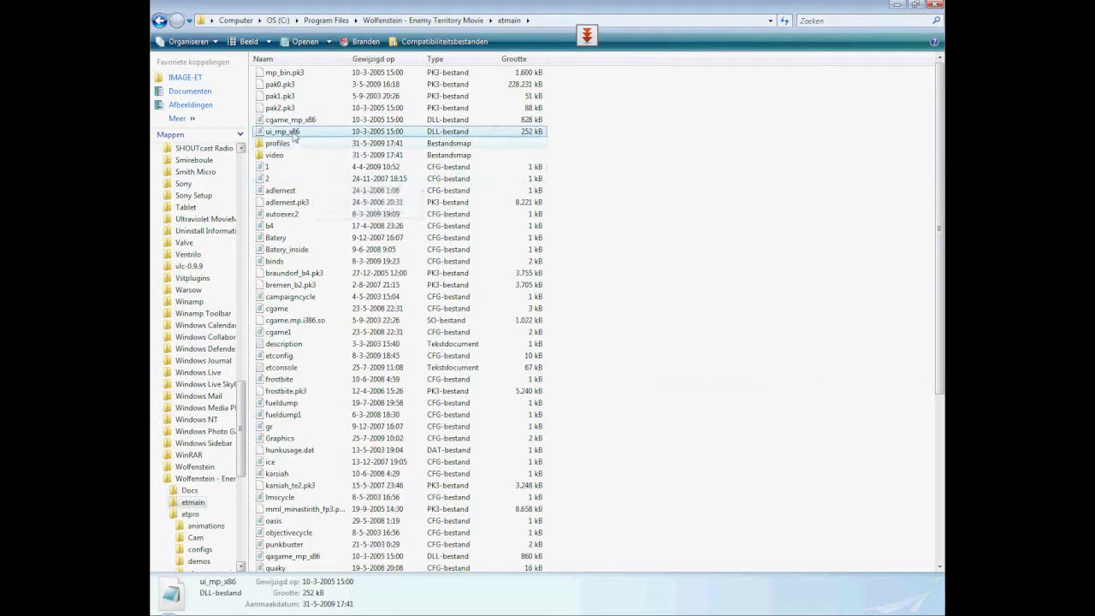
pyautogui.keyDown('ctrl'); pyautogui.click(289, 120); pyautogui.keyUp('ctrl')
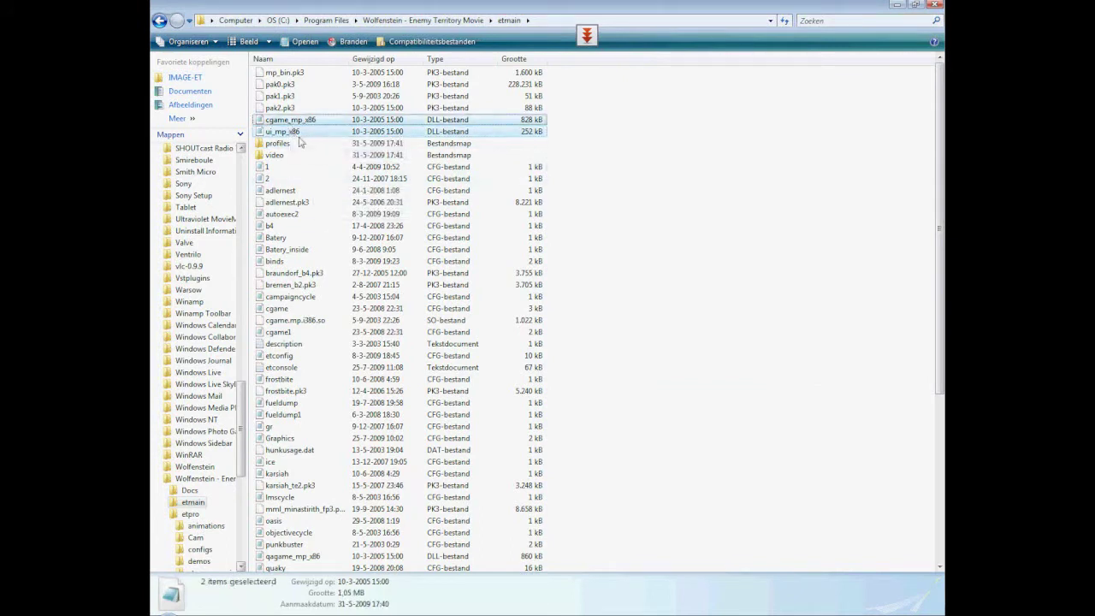
pyautogui.keyDown('ctrl'); pyautogui.click(279, 108); pyautogui.keyUp('ctrl')
pyautogui.keyDown('ctrl'); pyautogui.click(279, 96); pyautogui.keyUp('ctrl')
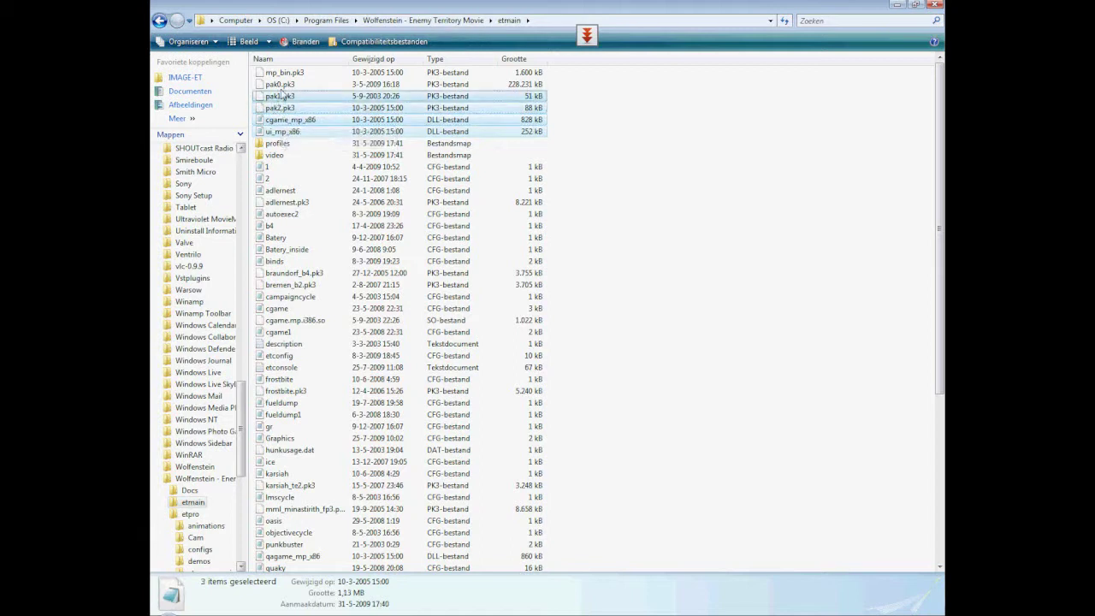
pyautogui.keyDown('ctrl'); pyautogui.click(280, 84); pyautogui.keyUp('ctrl')
pyautogui.keyDown('ctrl'); pyautogui.click(282, 72); pyautogui.keyUp('ctrl')
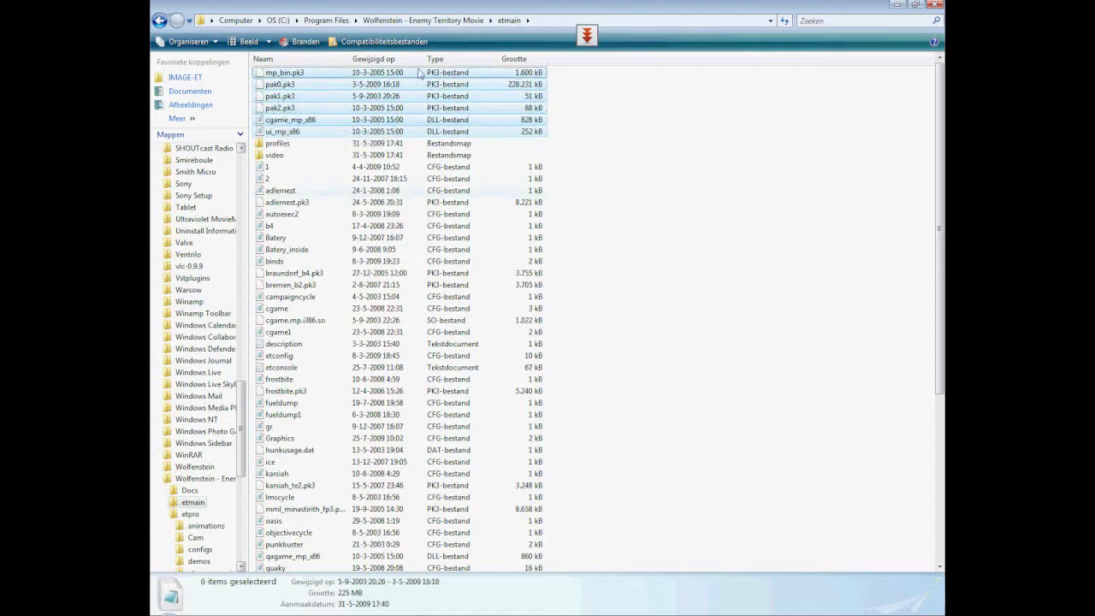
pyautogui.click(648, 609)
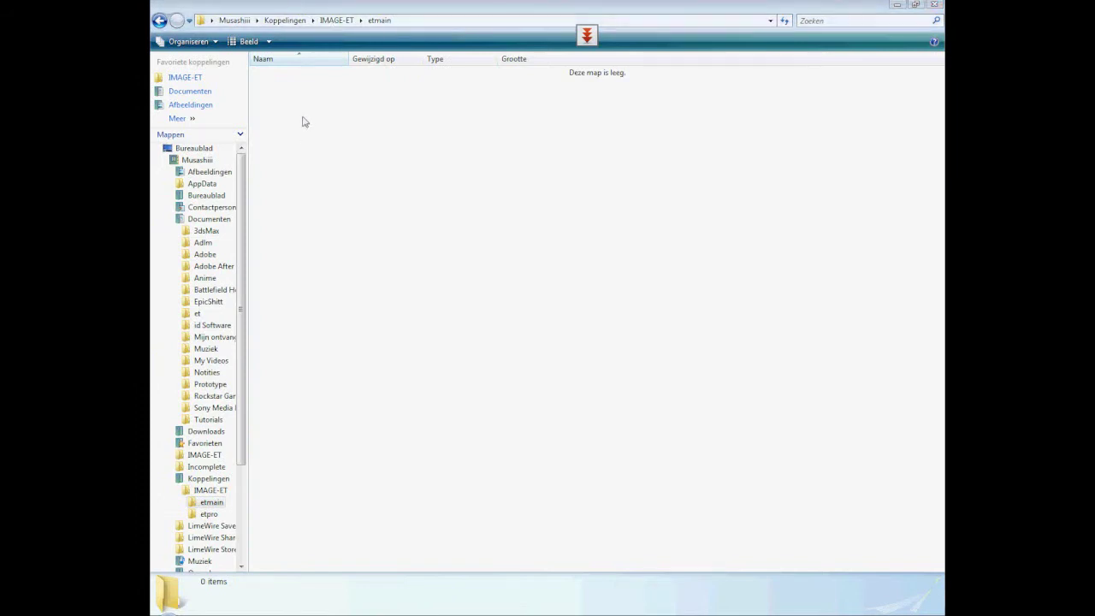
pyautogui.hotkey('ctrl', 'v')
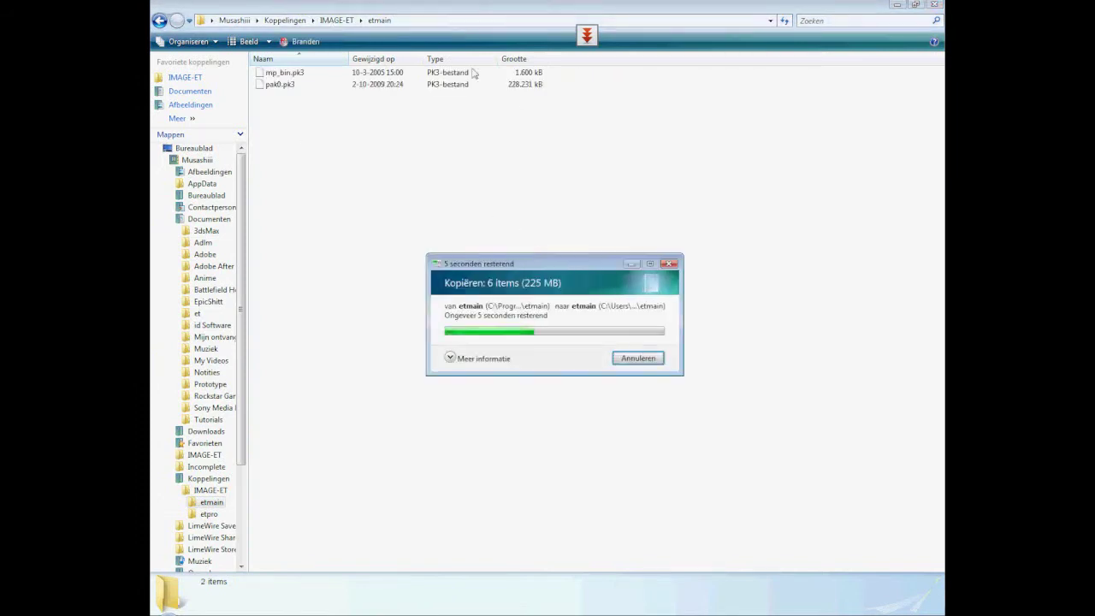
# Copy cgame_mp_x86, etpro-3_2_6.pk3 and ui_mp_x86 from the Enemy Territory Movie etpro folder into IMAGE-ET's etpro folder
pyautogui.click(650, 593)
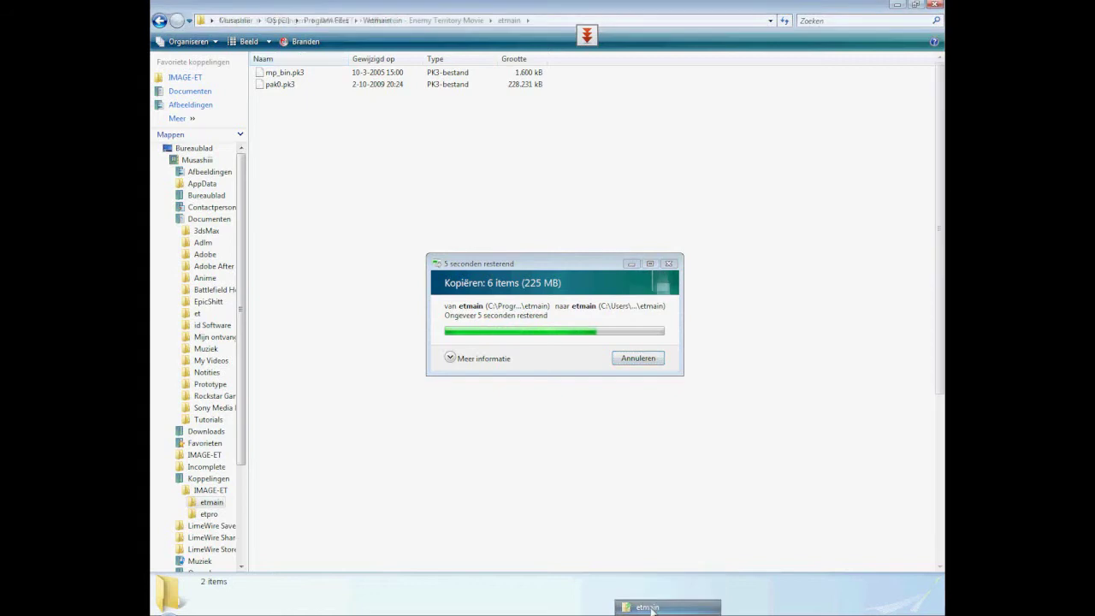
pyautogui.click(423, 20)
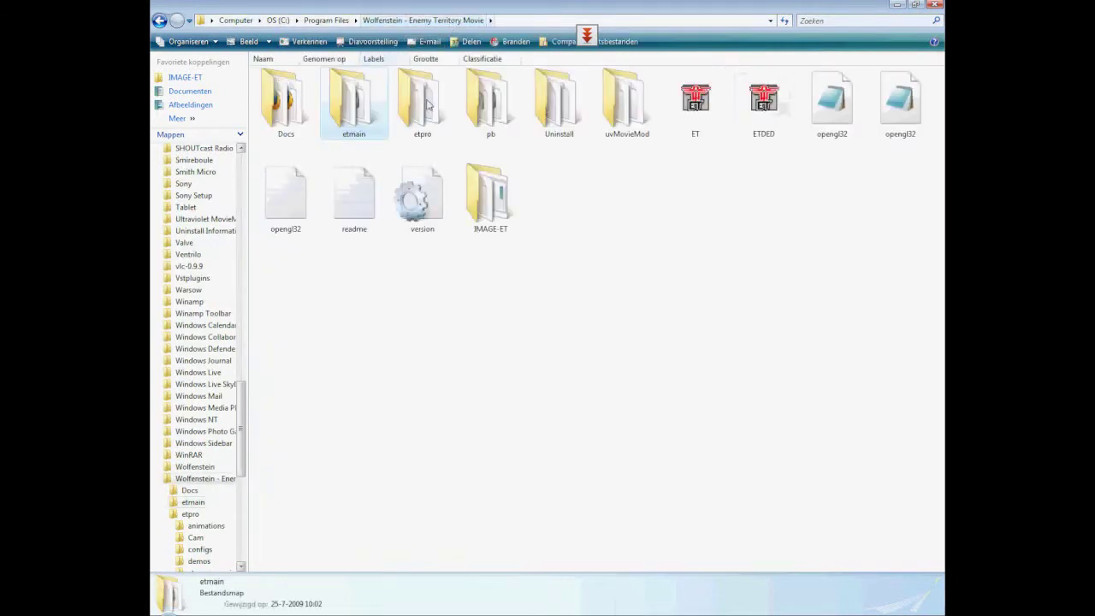
pyautogui.doubleClick(428, 103)
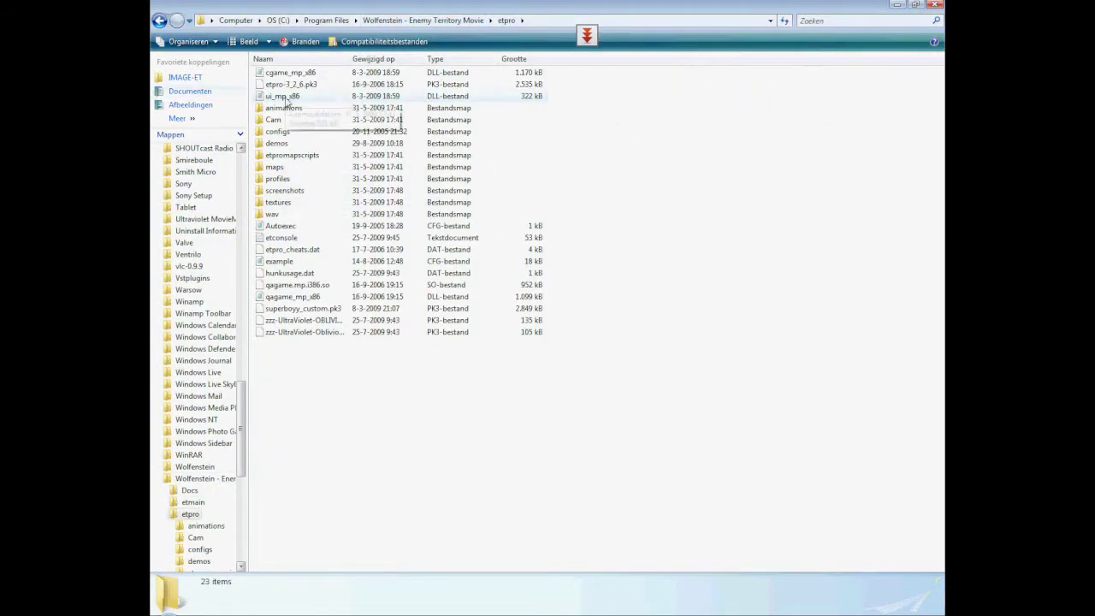
pyautogui.click(288, 97)
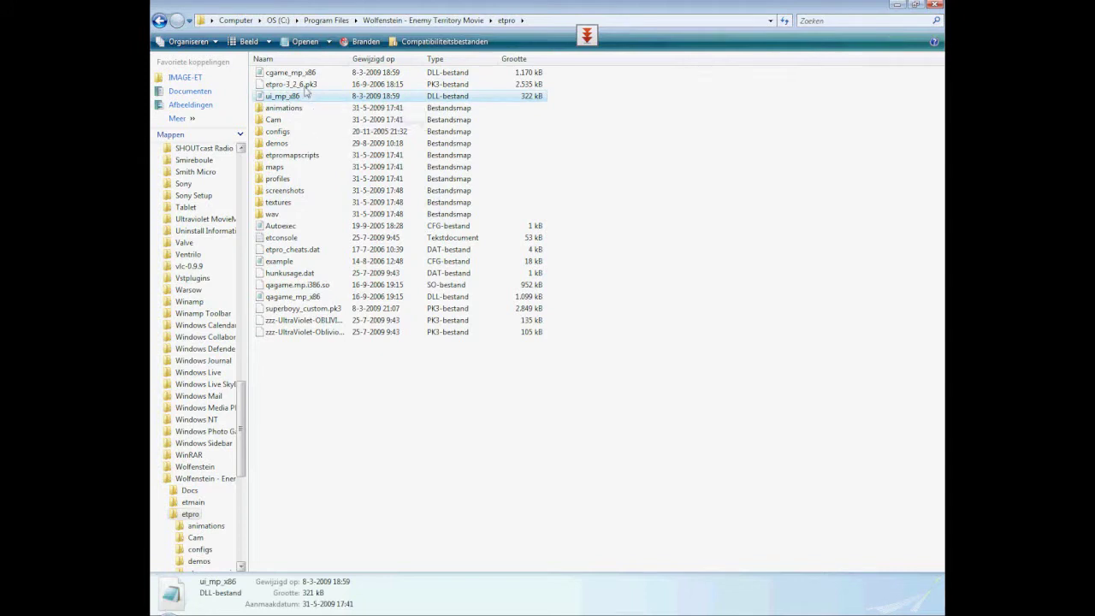
pyautogui.keyDown('shift'); pyautogui.click(305, 86); pyautogui.keyUp('shift')
pyautogui.hotkey('shift', 'Up')
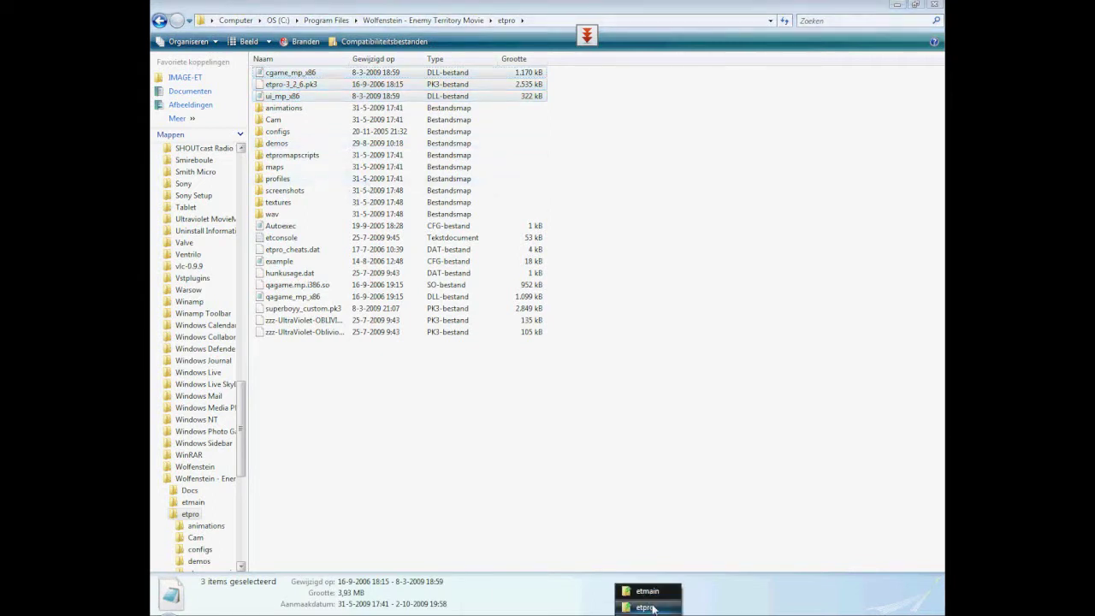
pyautogui.click(647, 604)
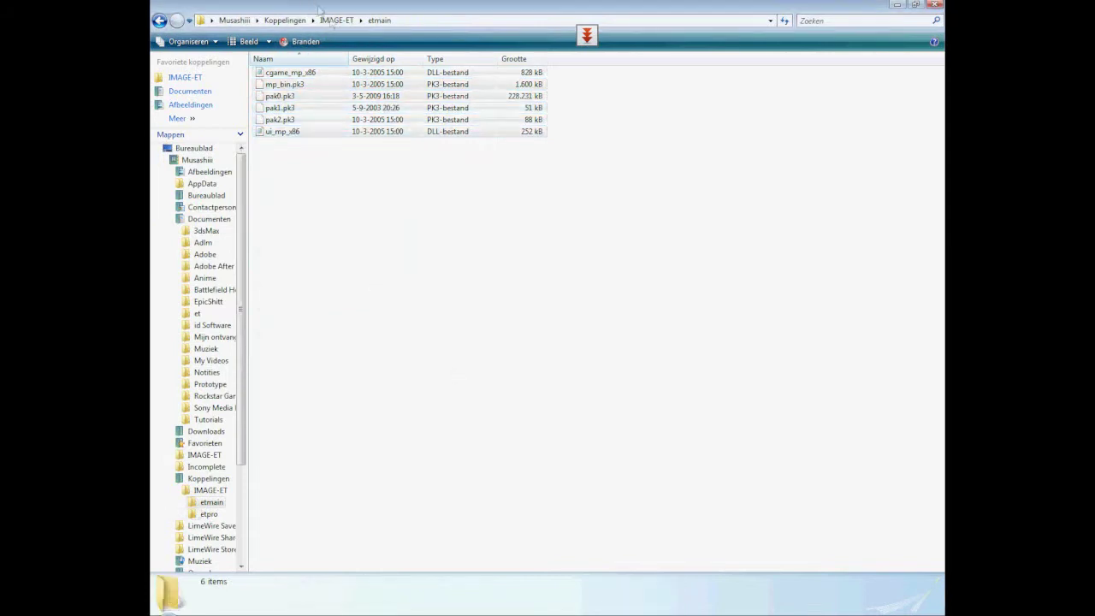
pyautogui.click(341, 23)
pyautogui.doubleClick(285, 87)
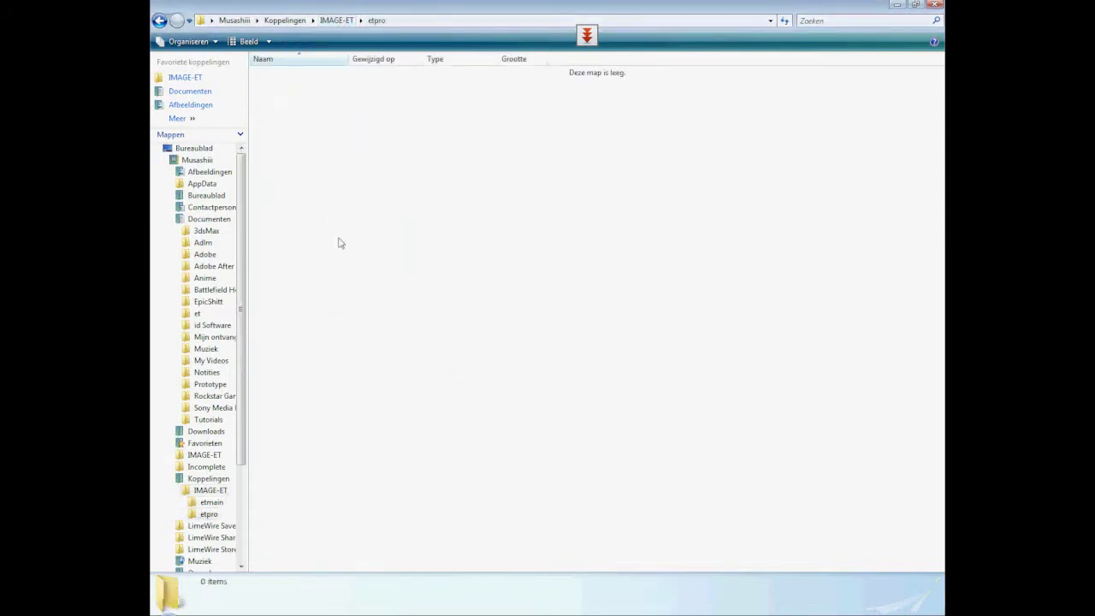
pyautogui.hotkey('ctrl', 'v')
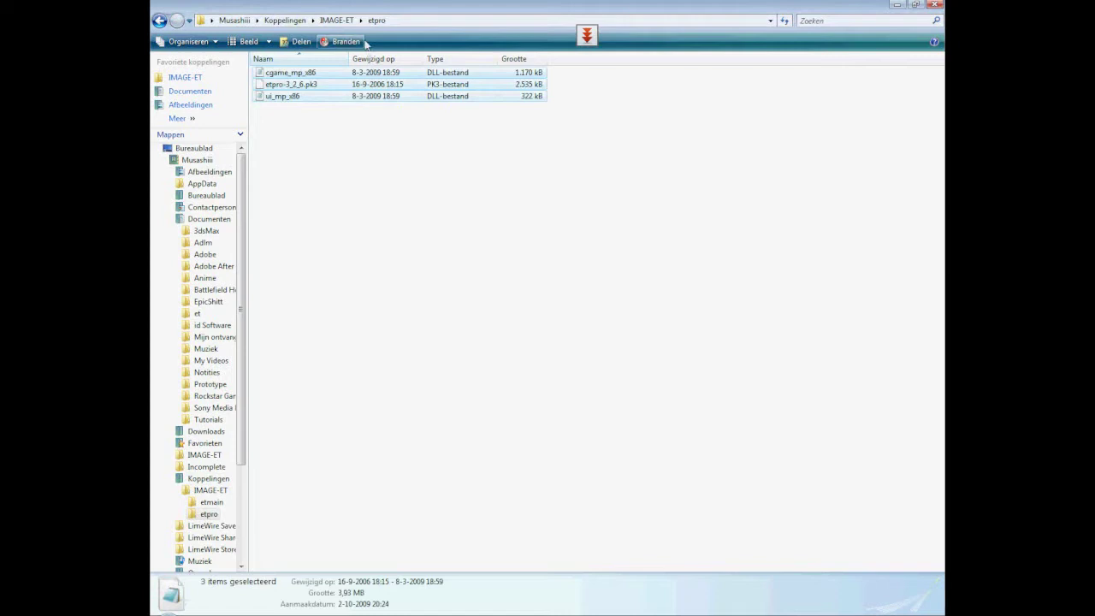
# Create a new subfolder named demos inside IMAGE-ET's etpro folder
pyautogui.rightClick(316, 139)
pyautogui.moveTo(466, 285)
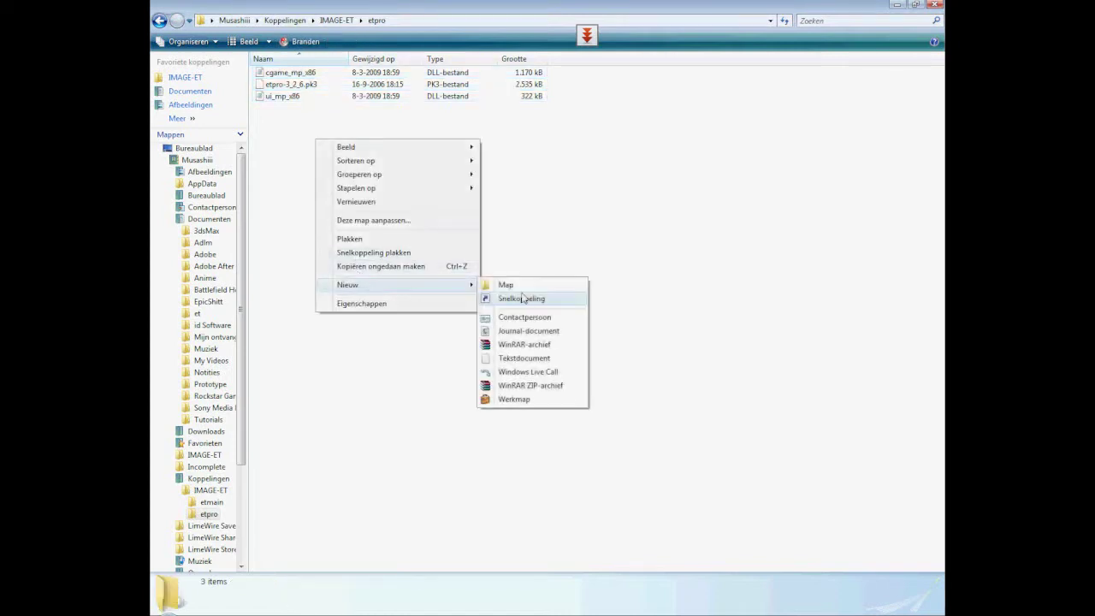
pyautogui.click(522, 288)
pyautogui.write('demo')
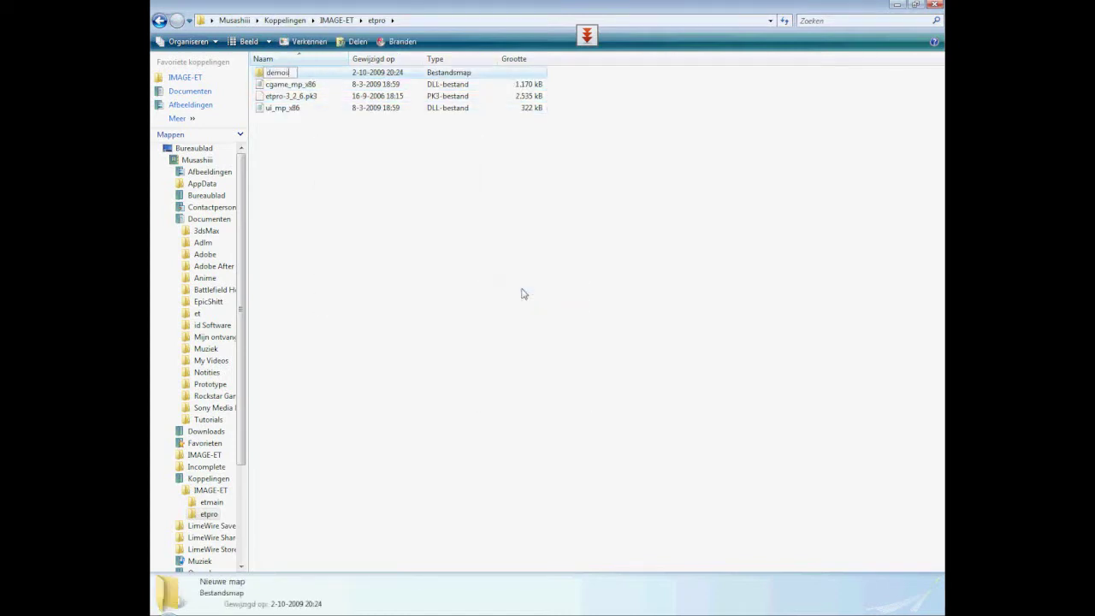
pyautogui.write('s')
pyautogui.press('Return')
# Copy the ET application from the Wolfenstein - Enemy Territory Movie folder into the IMAGE-ET folder
pyautogui.click(336, 20)
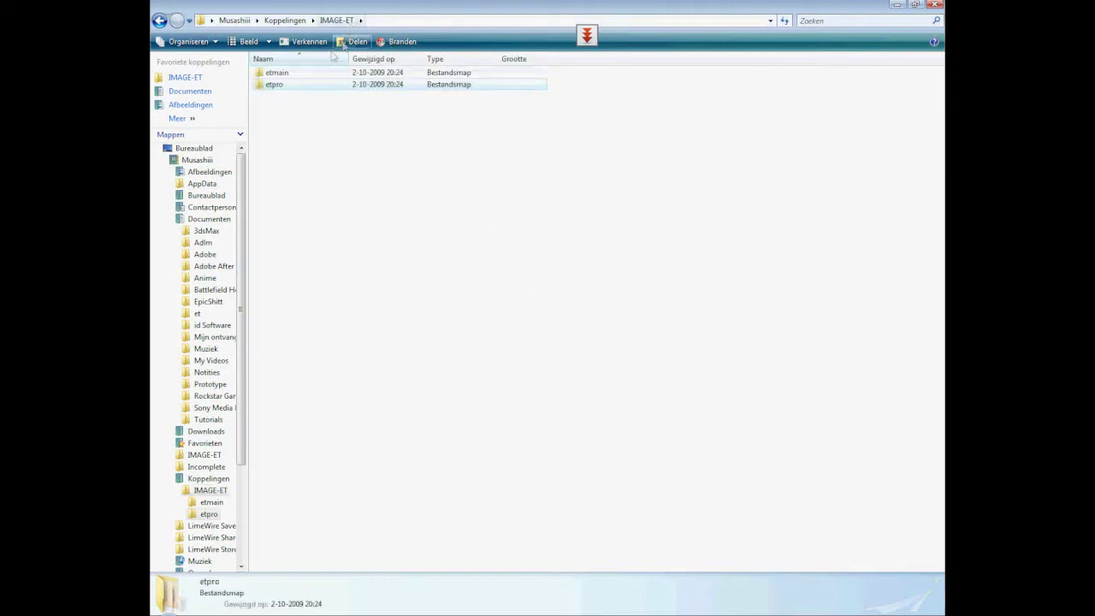
pyautogui.click(293, 128)
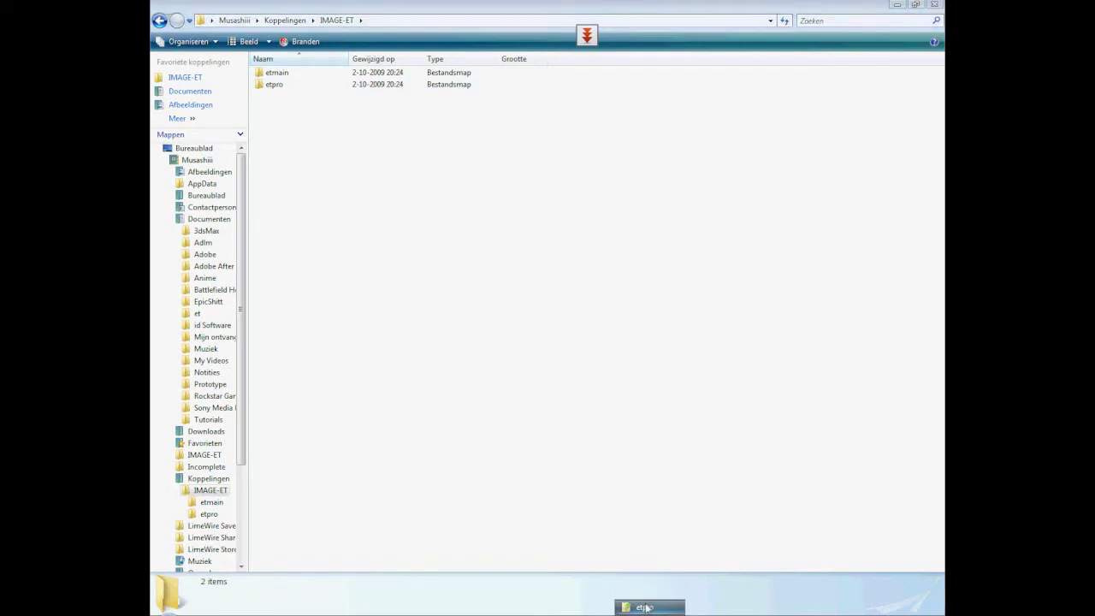
pyautogui.click(650, 612)
pyautogui.click(423, 19)
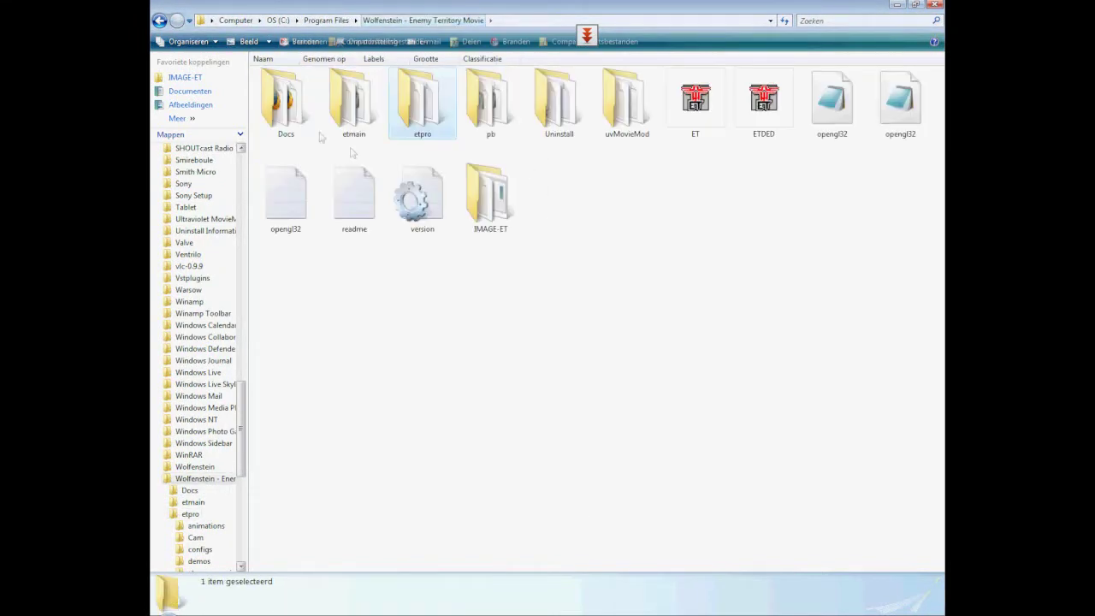
pyautogui.click(710, 101)
pyautogui.click(667, 609)
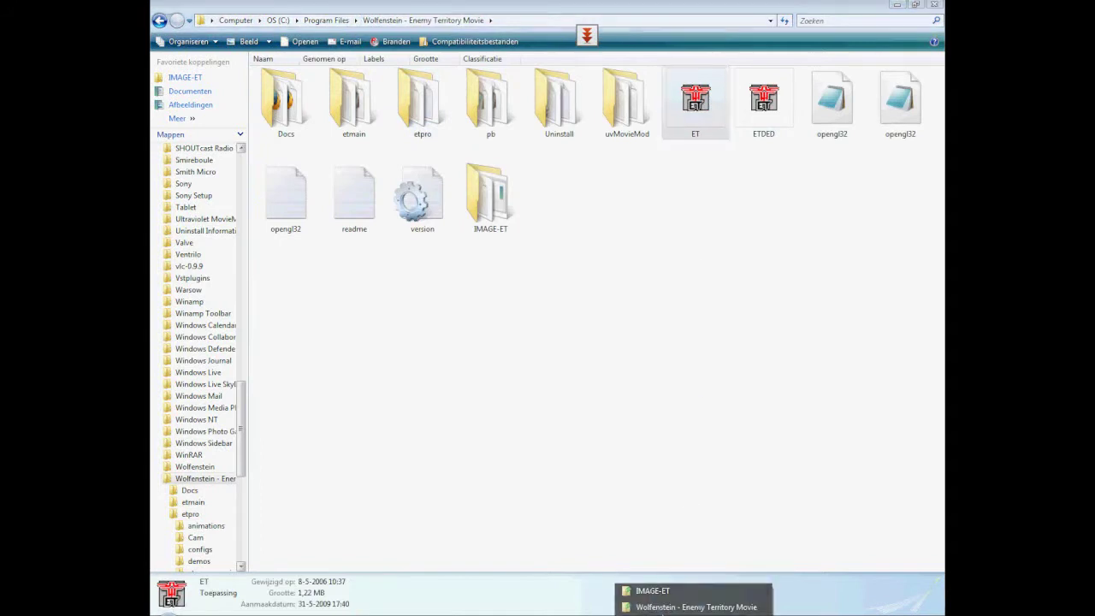
pyautogui.click(662, 586)
pyautogui.hotkey('ctrl', 'v')
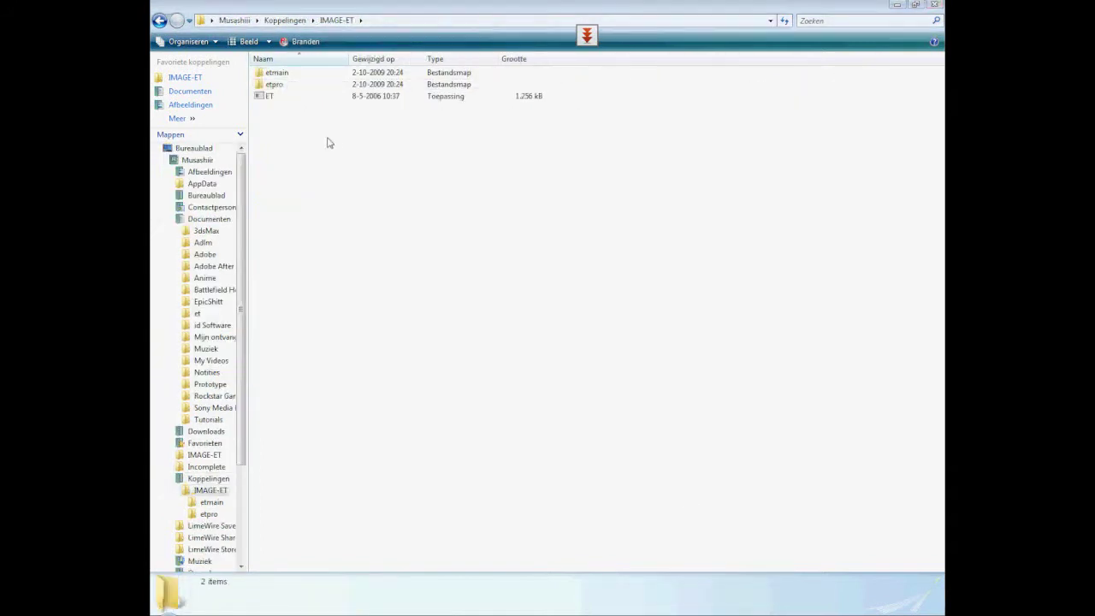
pyautogui.click(306, 140)
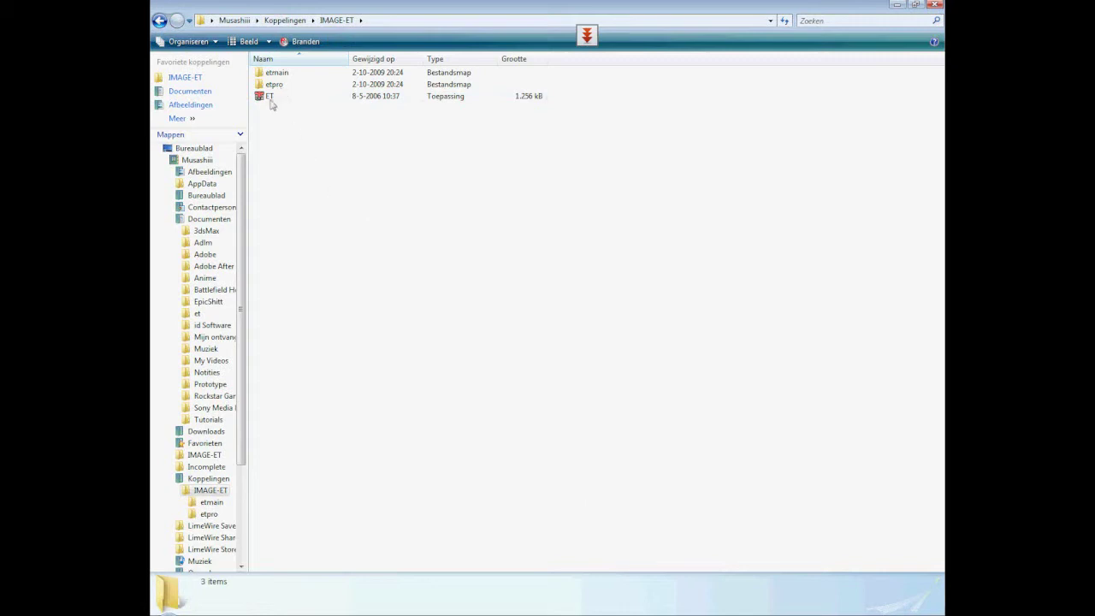
# Look through the game's etmain folder for custom maps and configs, compare IMAGE-ET's etmain folder, and return to IMAGE-ET
pyautogui.doubleClick(276, 73)
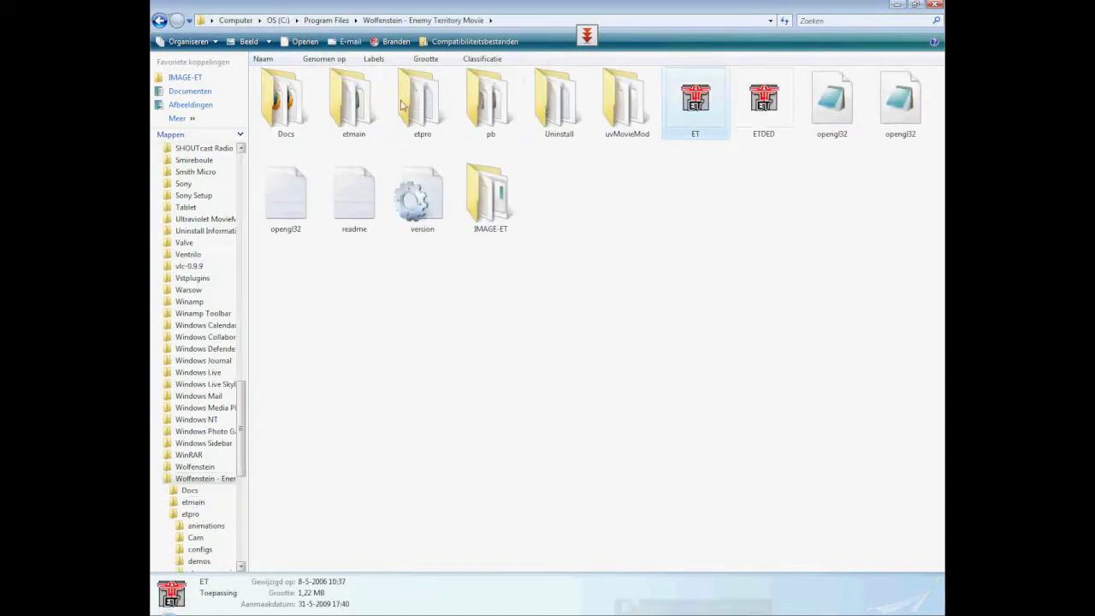
pyautogui.doubleClick(351, 103)
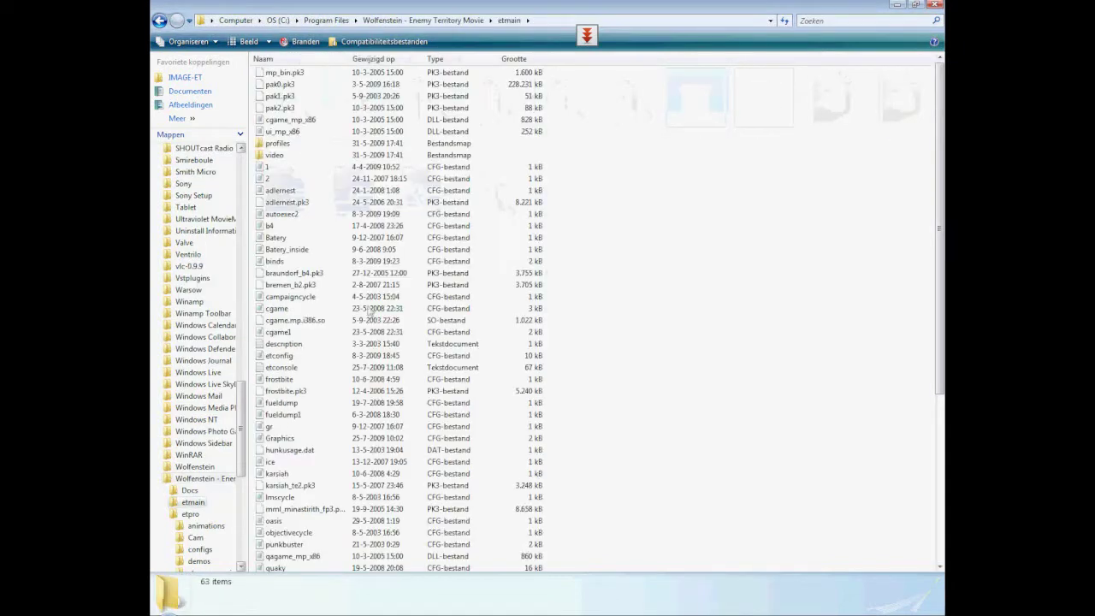
pyautogui.click(320, 248)
pyautogui.scroll(-2, 304, 242)
pyautogui.scroll(-3, 304, 243)
pyautogui.scroll(5, 304, 242)
pyautogui.click(285, 180)
pyautogui.scroll(-1, 295, 190)
pyautogui.scroll(-3, 301, 197)
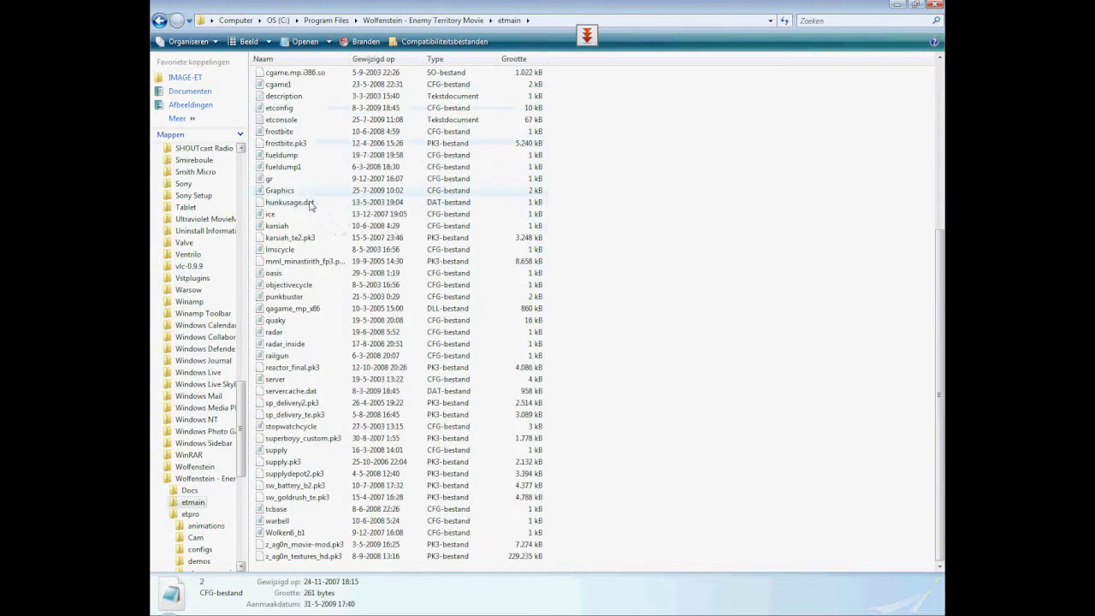
pyautogui.scroll(4, 334, 376)
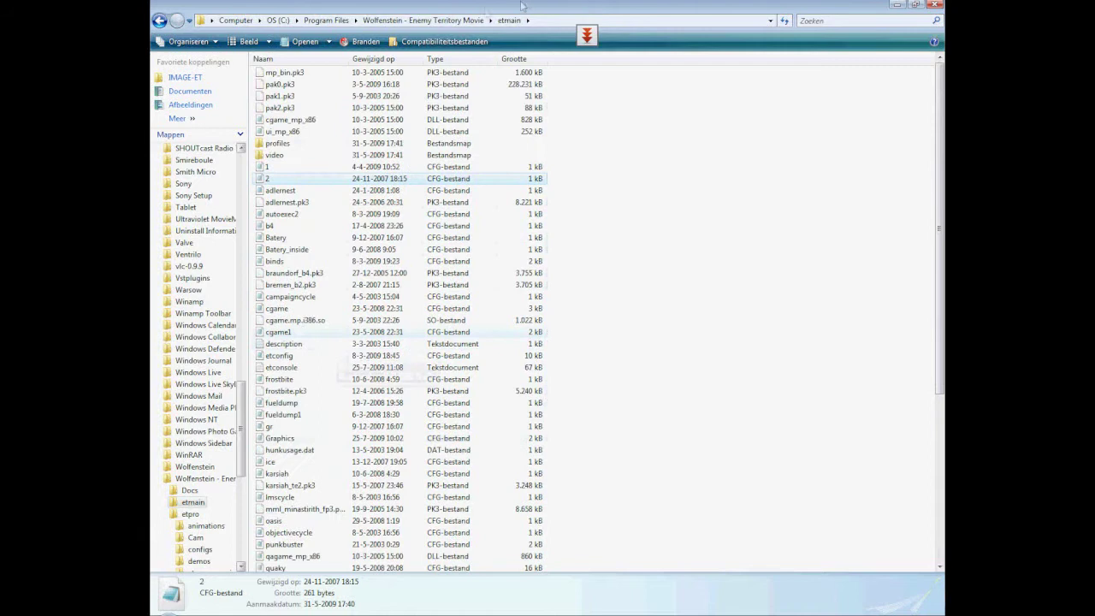
pyautogui.click(448, 21)
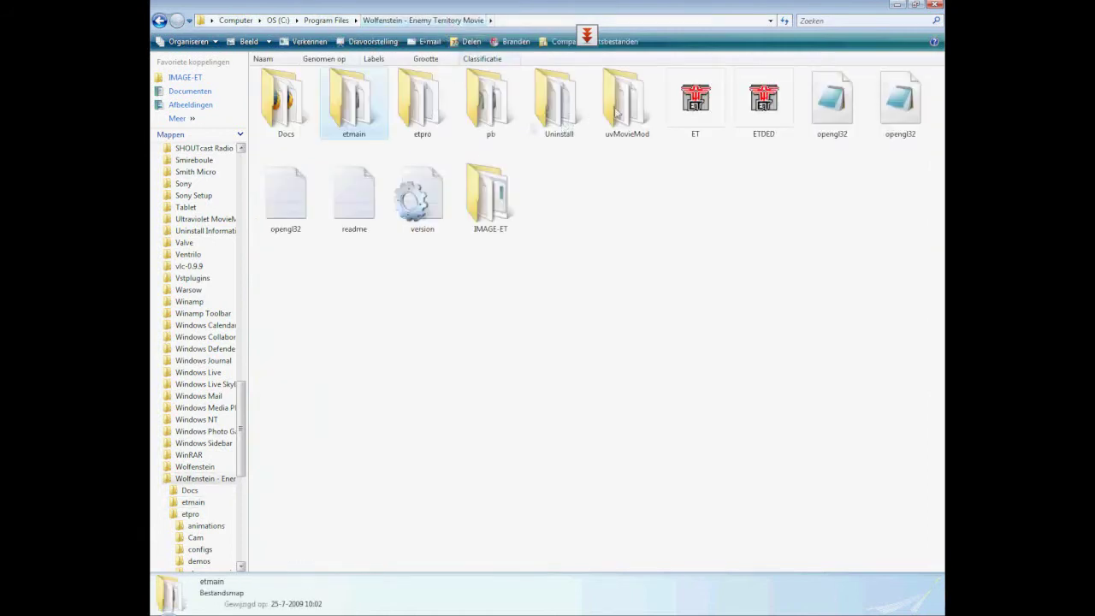
pyautogui.click(648, 588)
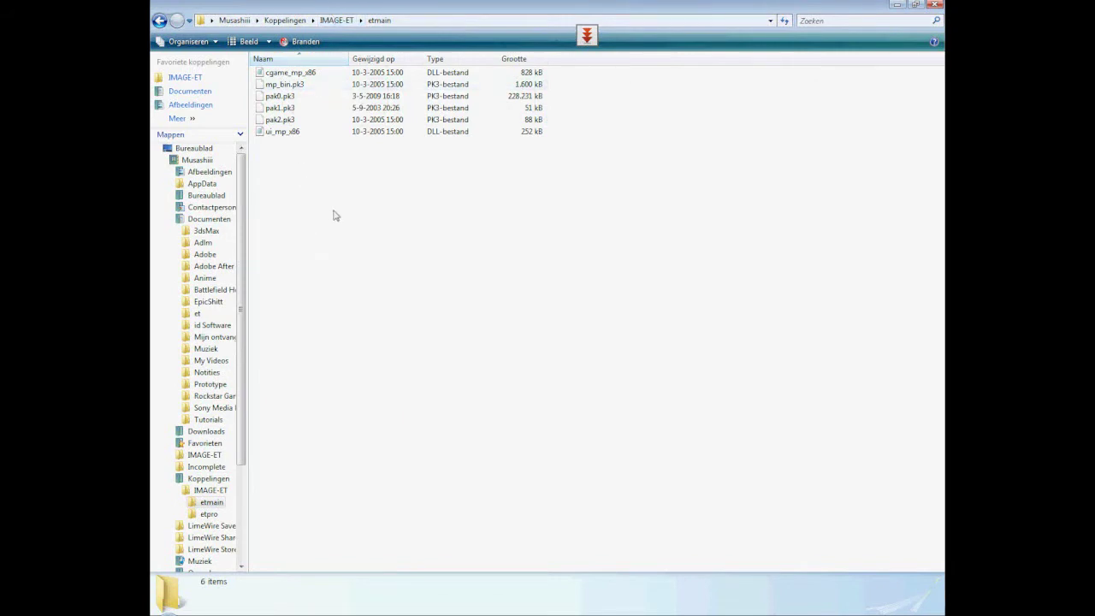
pyautogui.click(336, 20)
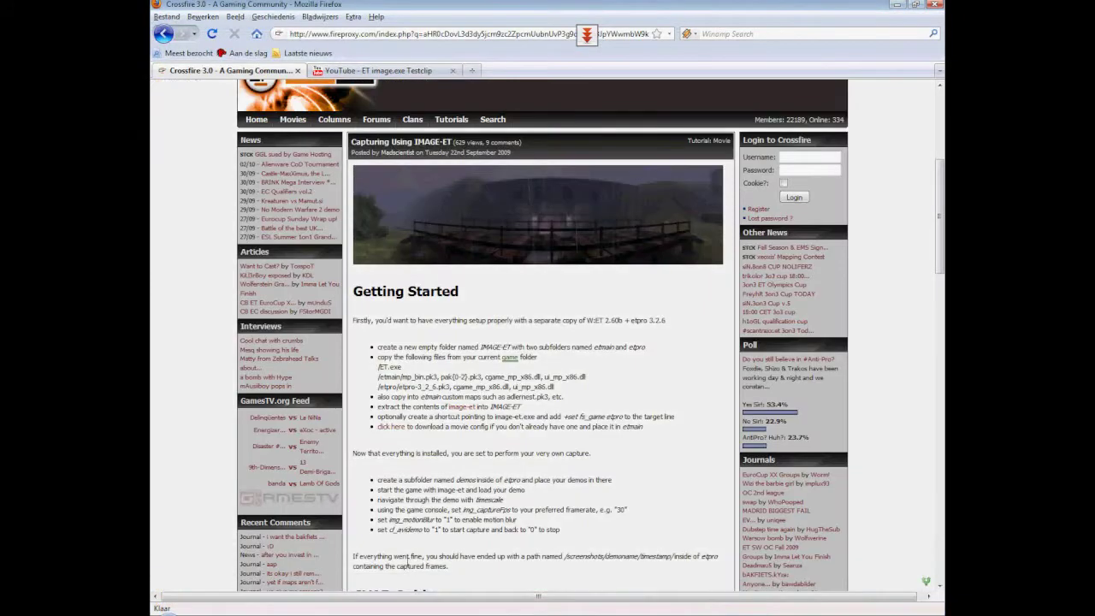
# Extract image-et.exe, image-et.txt and IMAGE32 from image-et_0.7.0_beta.zip into the IMAGE-ET folder
pyautogui.scroll(-1, 419, 449)
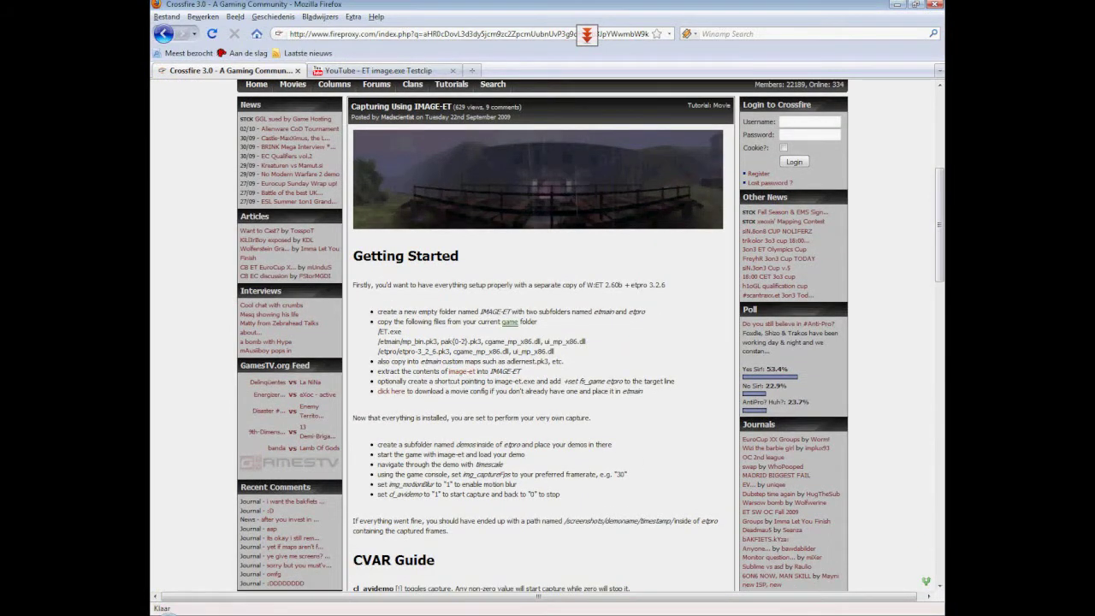
pyautogui.moveTo(599, 162); pyautogui.dragTo(605, 142)
pyautogui.click(675, 612)
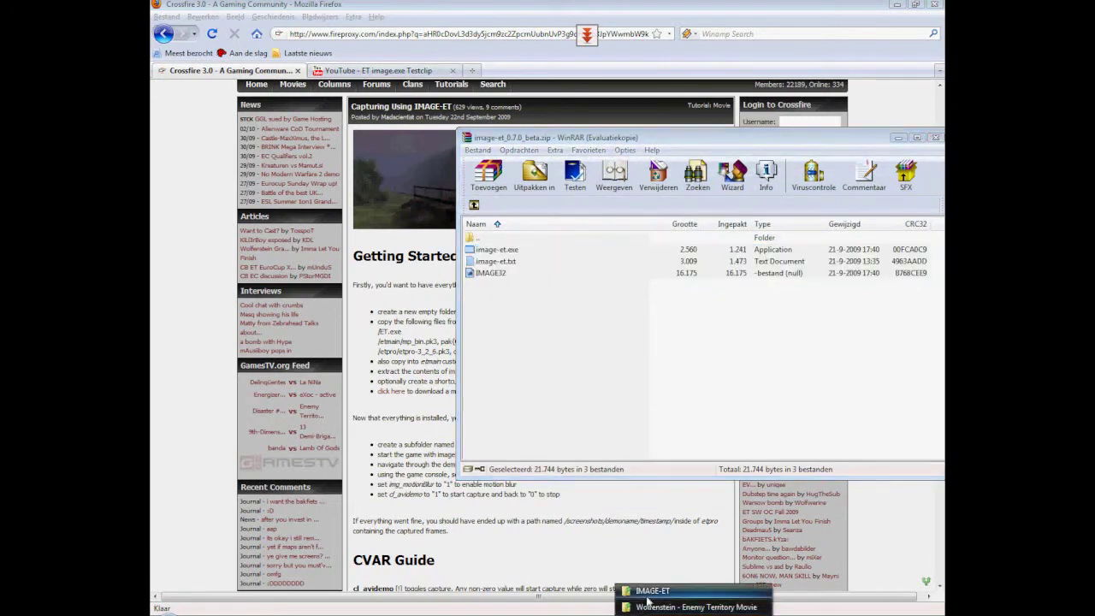
pyautogui.click(650, 588)
pyautogui.hotkey('alt', 'Tab')
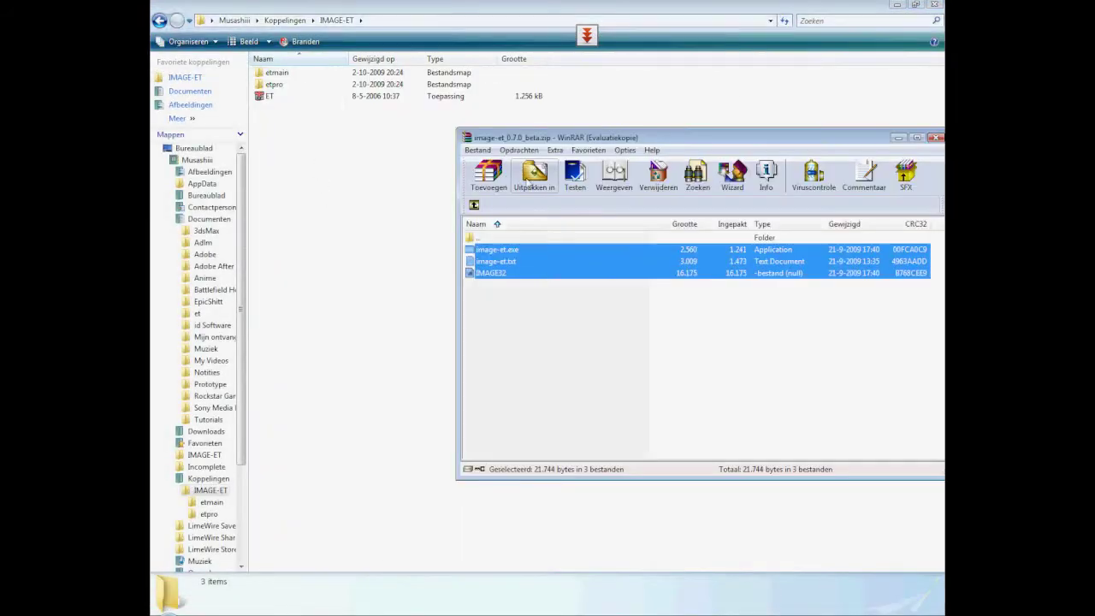
pyautogui.moveTo(489, 263); pyautogui.dragTo(313, 211)
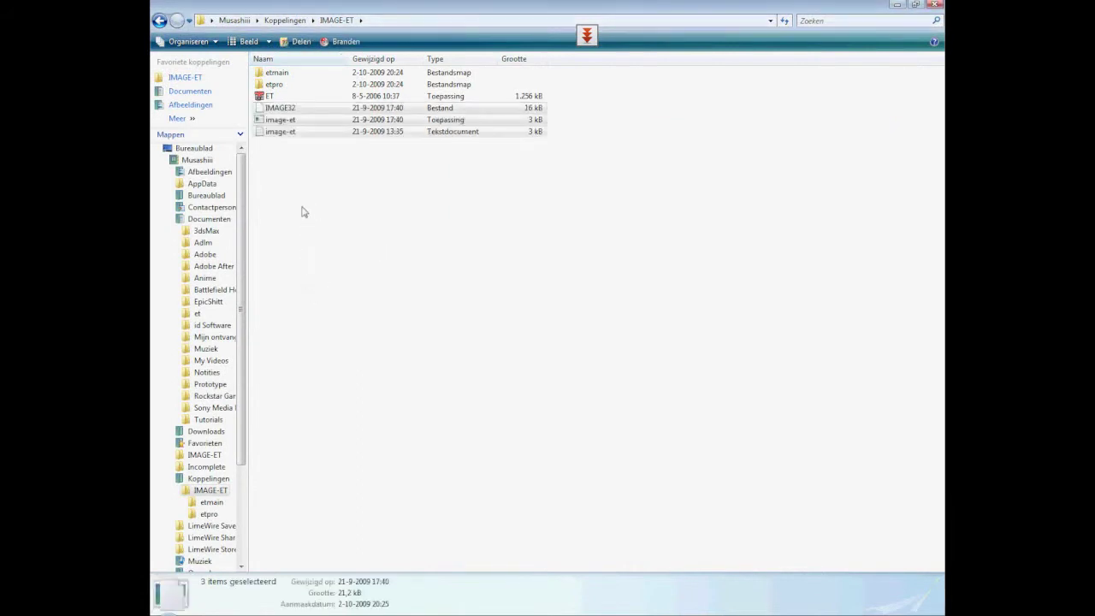
pyautogui.click(330, 197)
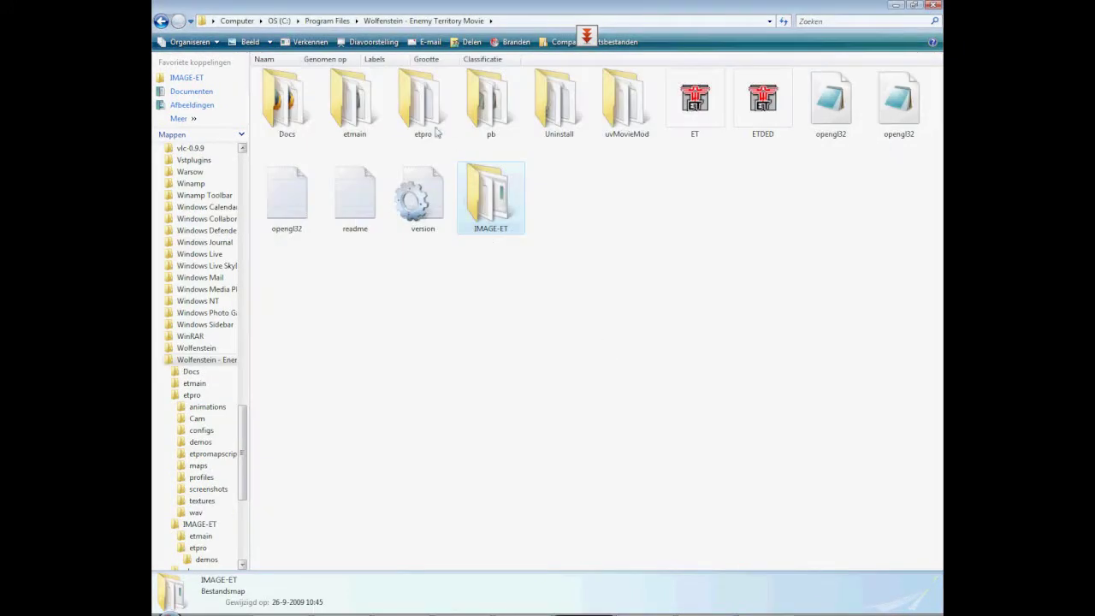
# Examine the demos folder within etpro and the etmain folder of the IMAGE-ET copy inside Wolfenstein - Enemy Territory Movie
pyautogui.doubleClick(432, 119)
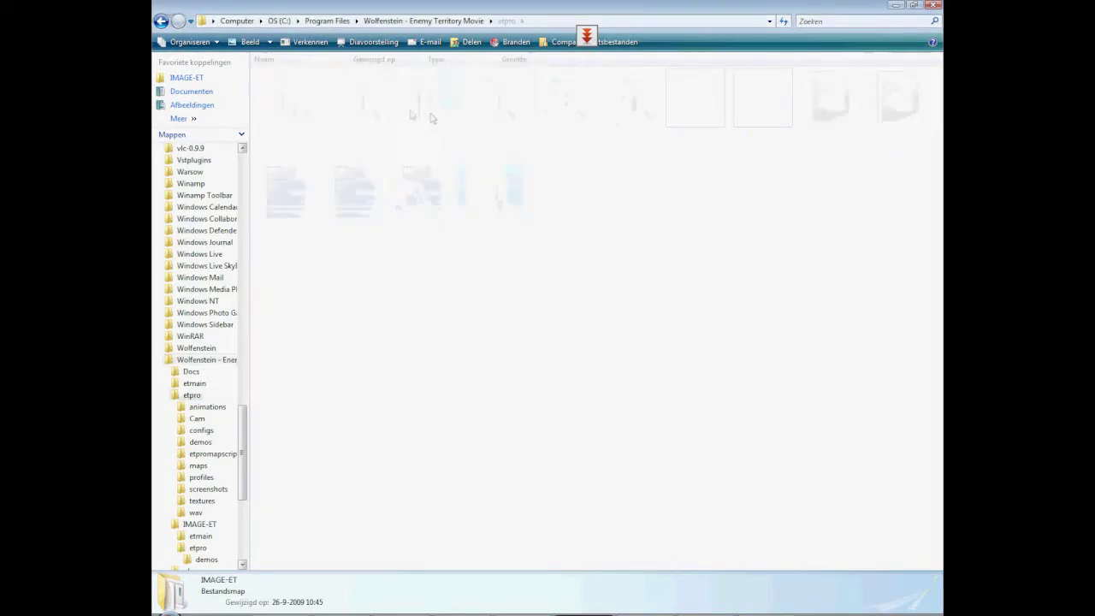
pyautogui.click(432, 25)
pyautogui.doubleClick(489, 189)
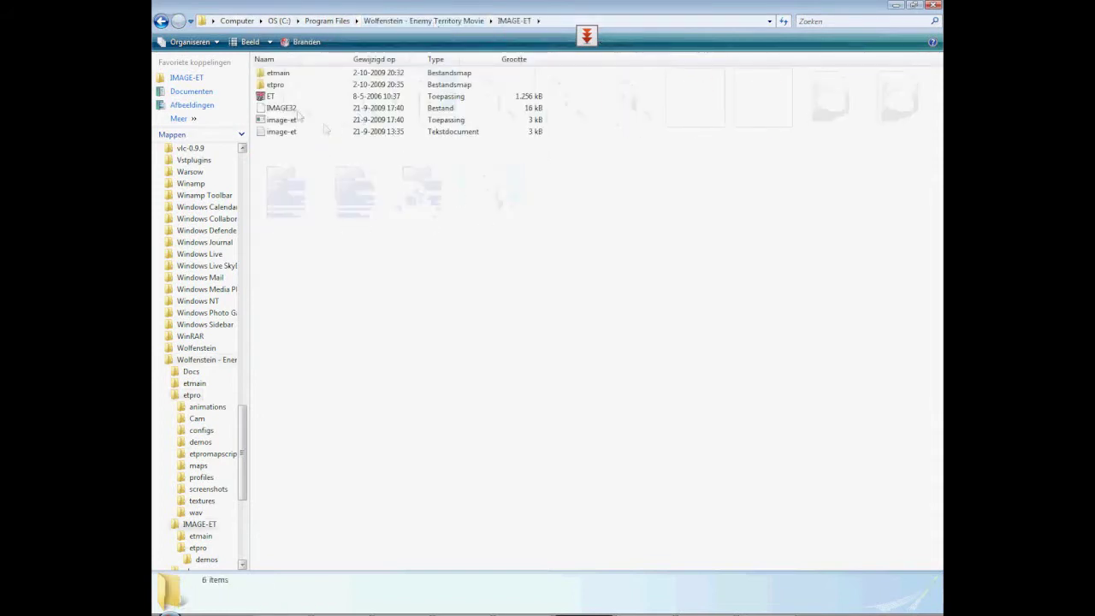
pyautogui.doubleClick(275, 84)
pyautogui.doubleClick(289, 107)
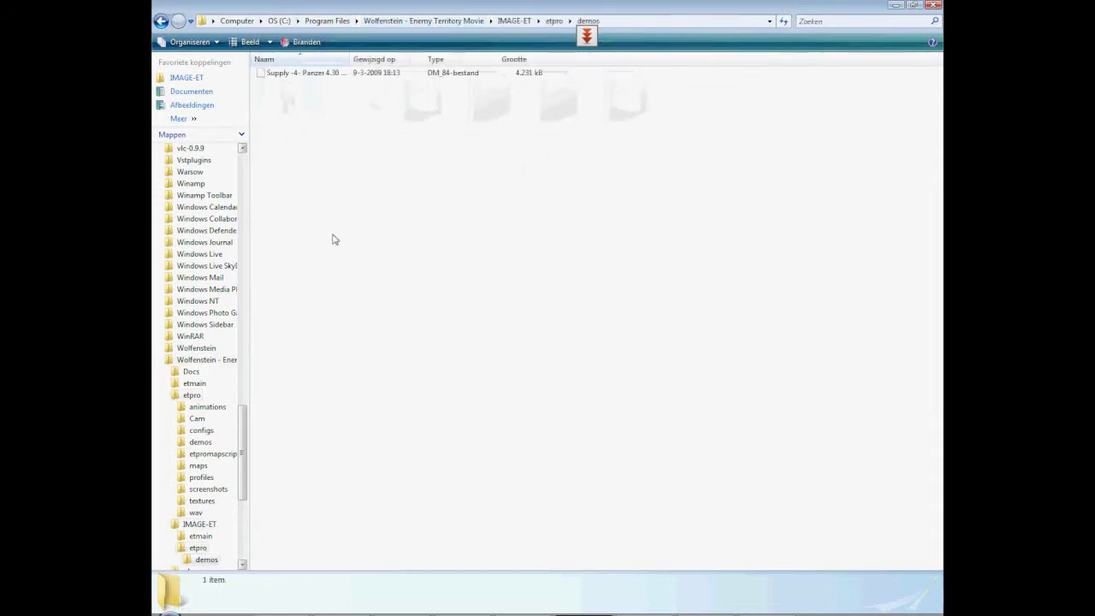
pyautogui.click(552, 22)
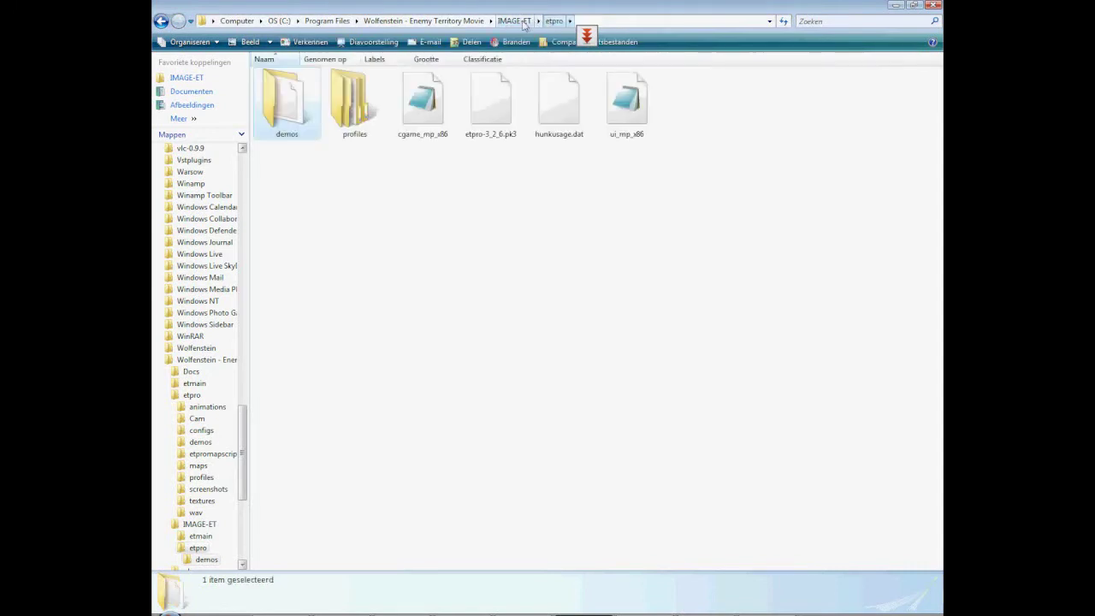
pyautogui.click(517, 21)
pyautogui.doubleClick(279, 74)
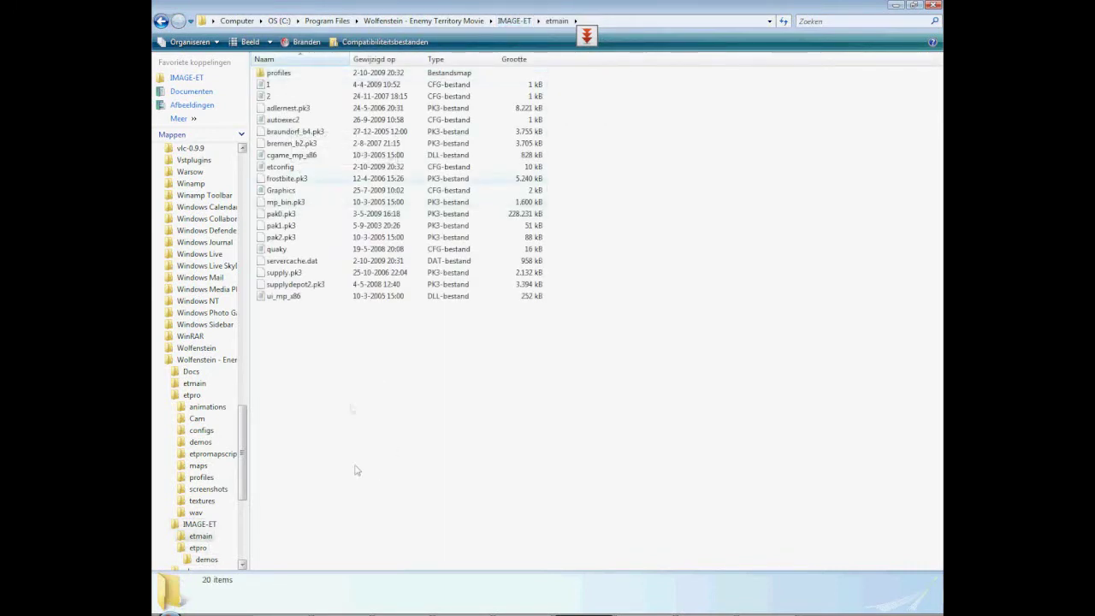
pyautogui.click(513, 22)
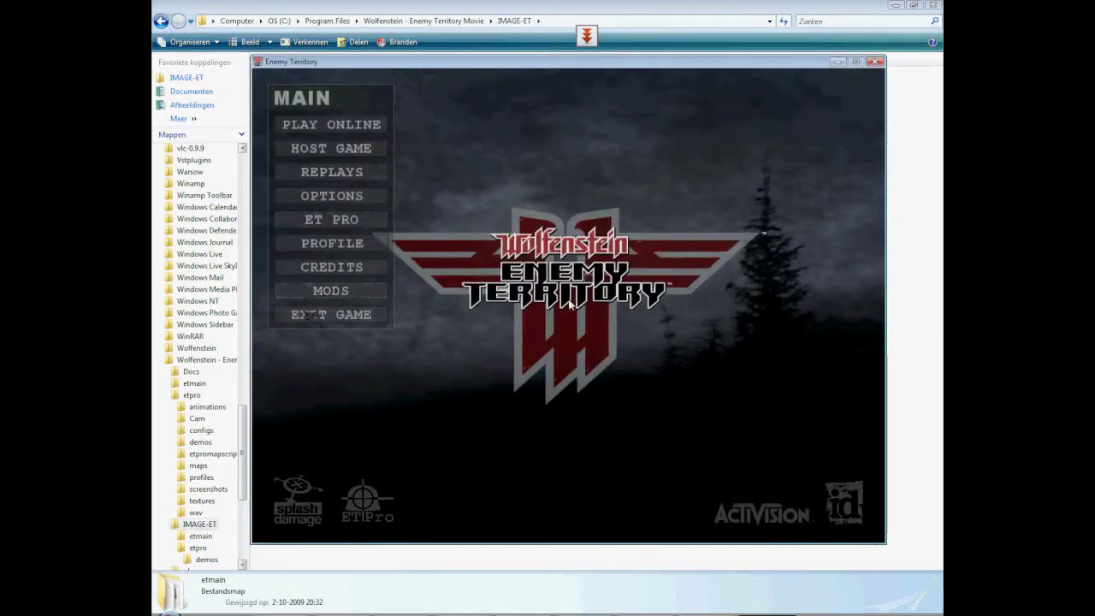
# Open the list of replays from the main menu of the Enemy Territory game
pyautogui.click(331, 291)
pyautogui.press('Return')
pyautogui.click(333, 175)
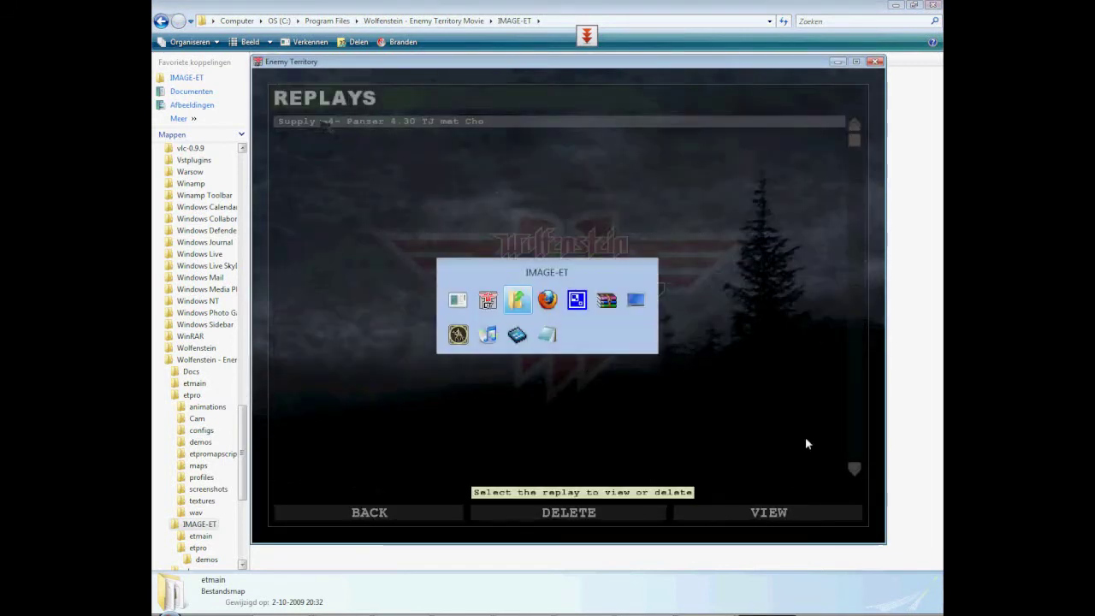
# Switch to the Notepad note and review the listed capture commands cl_avidemo, img_captureFps, img_motionblur and img_depthOfField
pyautogui.hotkey('alt', 'Tab')
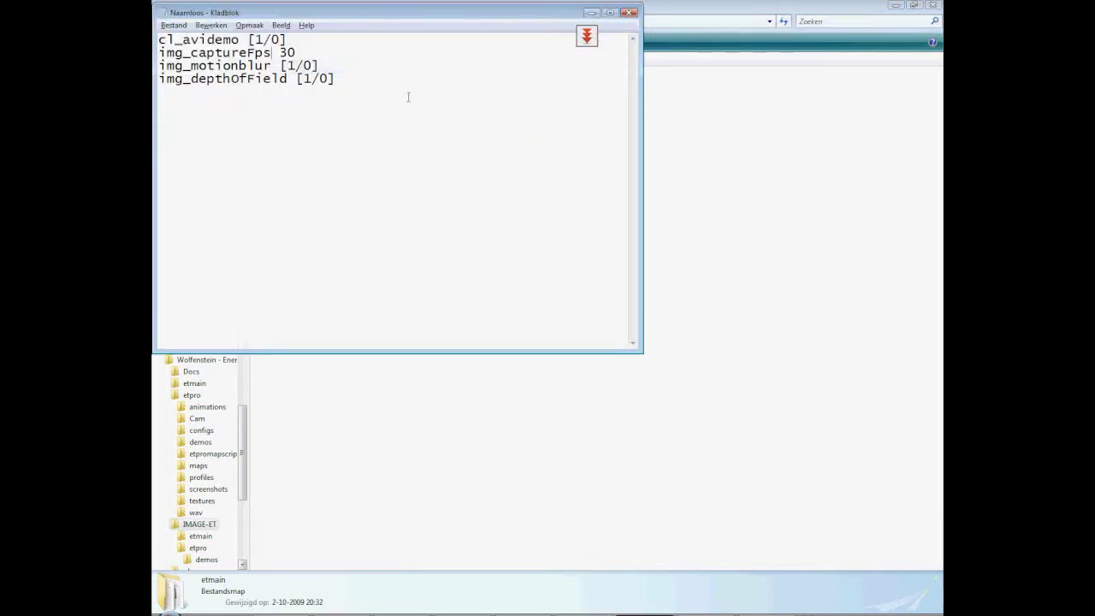
pyautogui.hotkey('ctrl', 'a')
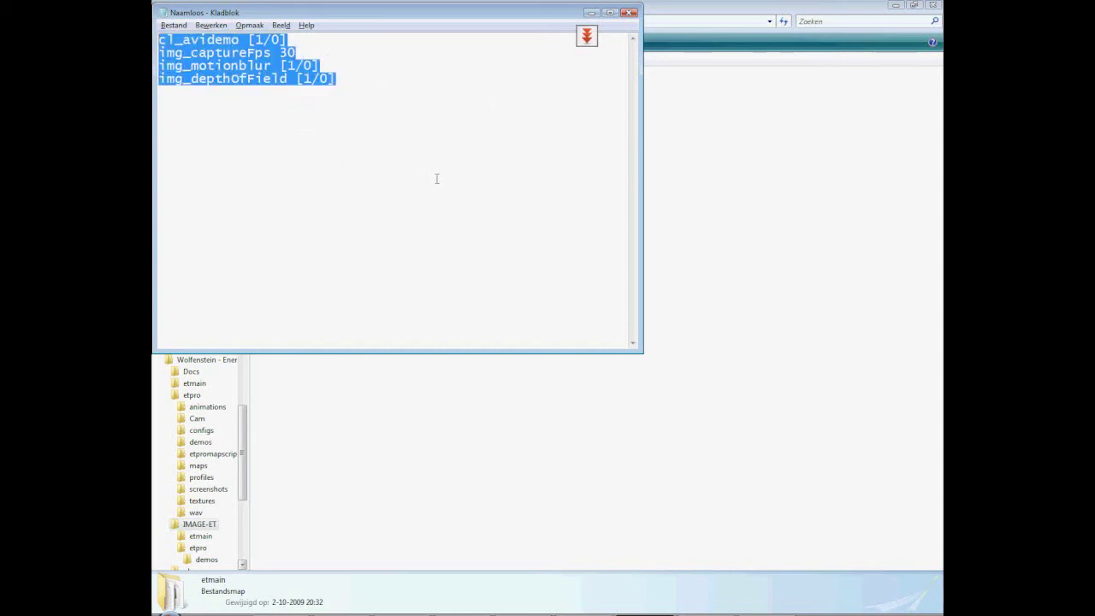
pyautogui.click(411, 165)
pyautogui.hotkey('ctrl', 'a')
pyautogui.hotkey('alt', 'Tab')
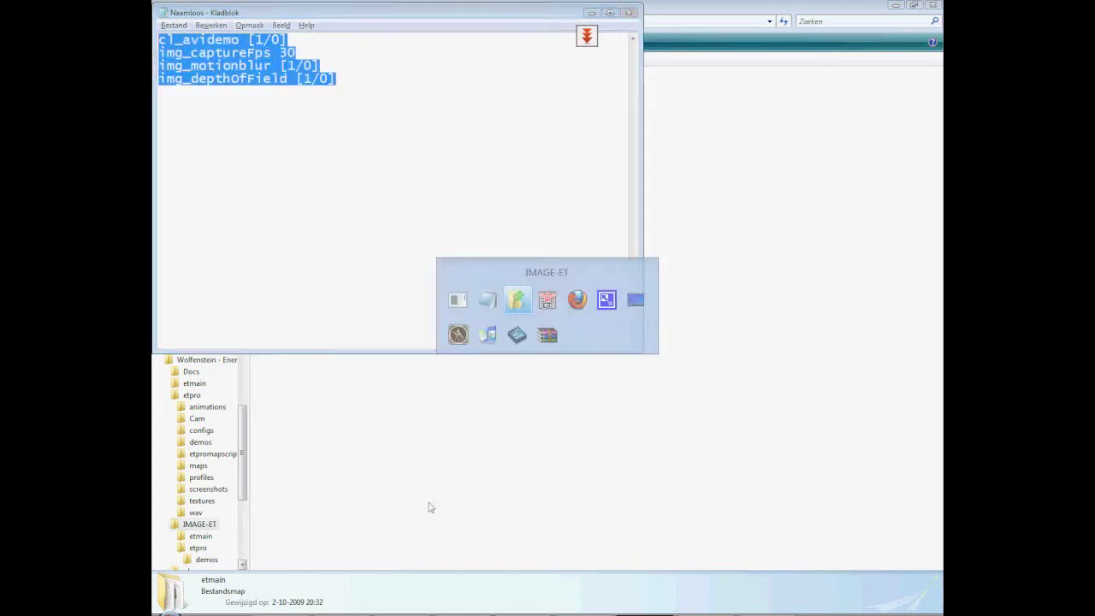
pyautogui.scroll(3, 396, 241)
pyautogui.scroll(-2, 941, 284)
pyautogui.hotkey('alt', 'Tab')
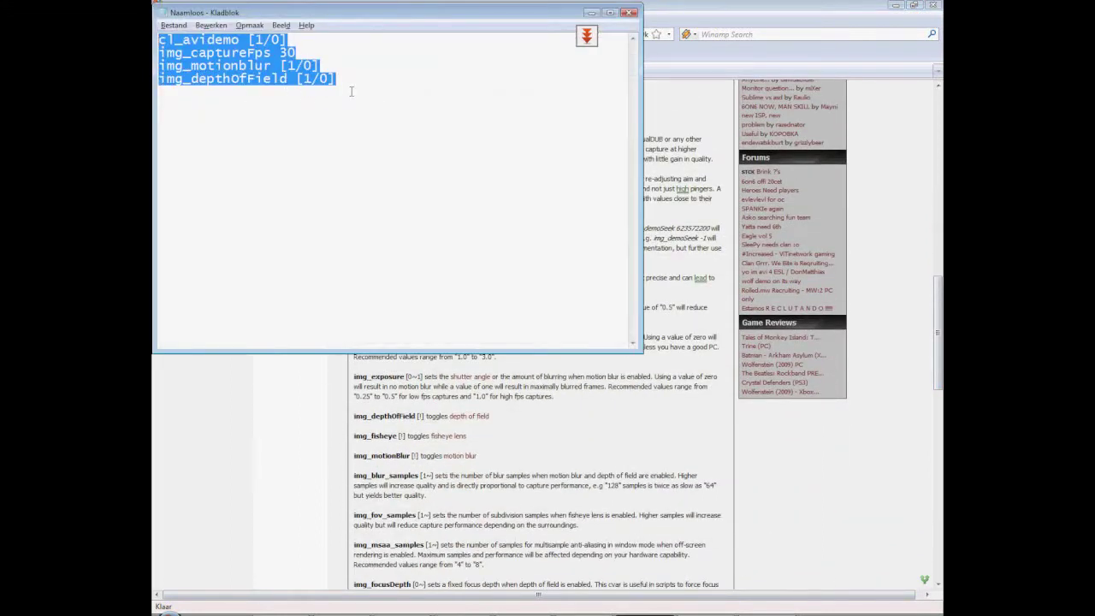
# Switch to the Crossfire page in Firefox and read the CVAR Guide, including the img_screenShakes to img_fov_samples entries
pyautogui.click(317, 439)
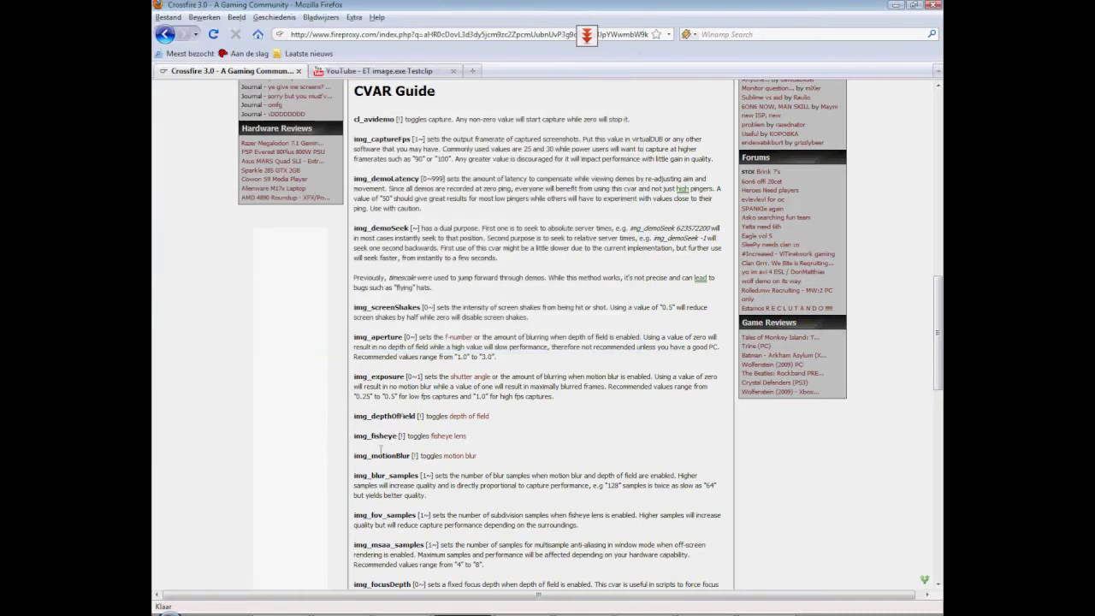
pyautogui.scroll(-2, 380, 453)
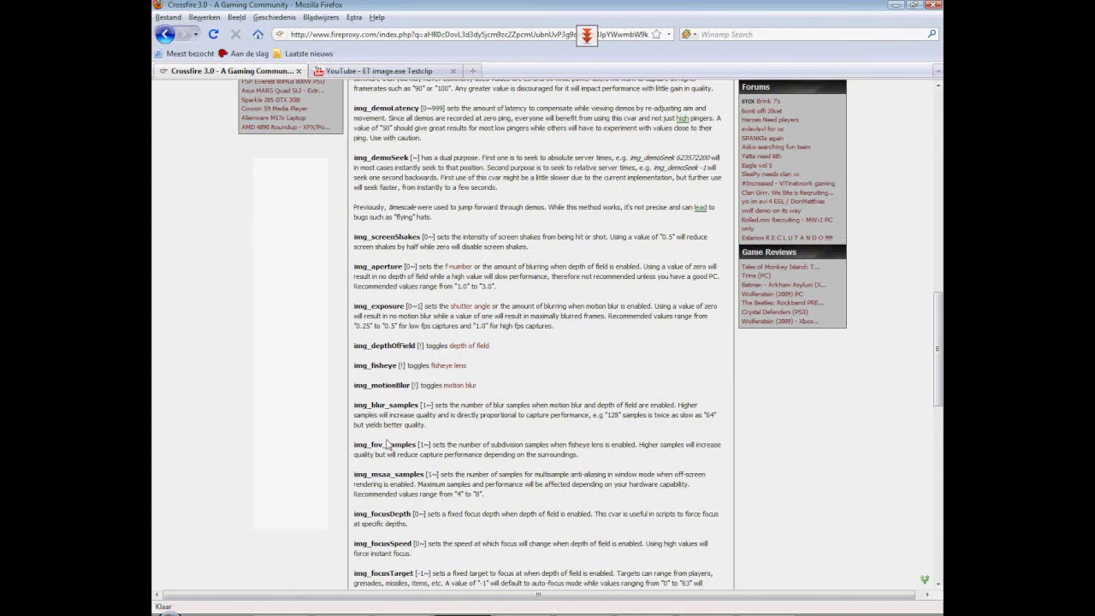
pyautogui.scroll(-3, 387, 443)
pyautogui.scroll(3, 393, 449)
pyautogui.scroll(1, 556, 403)
pyautogui.scroll(2, 403, 377)
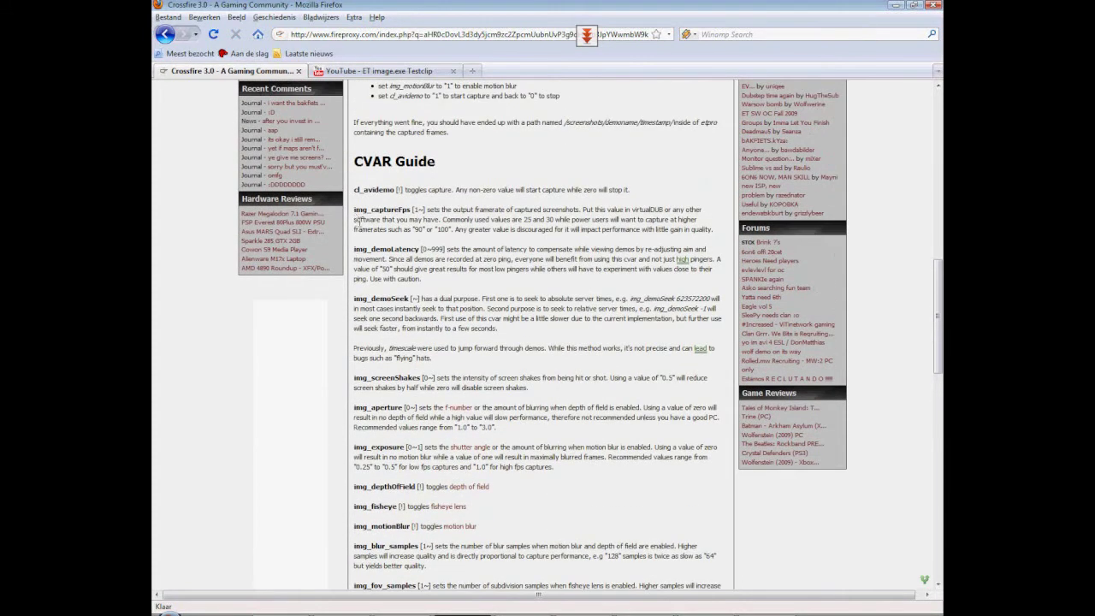
pyautogui.scroll(-2, 357, 239)
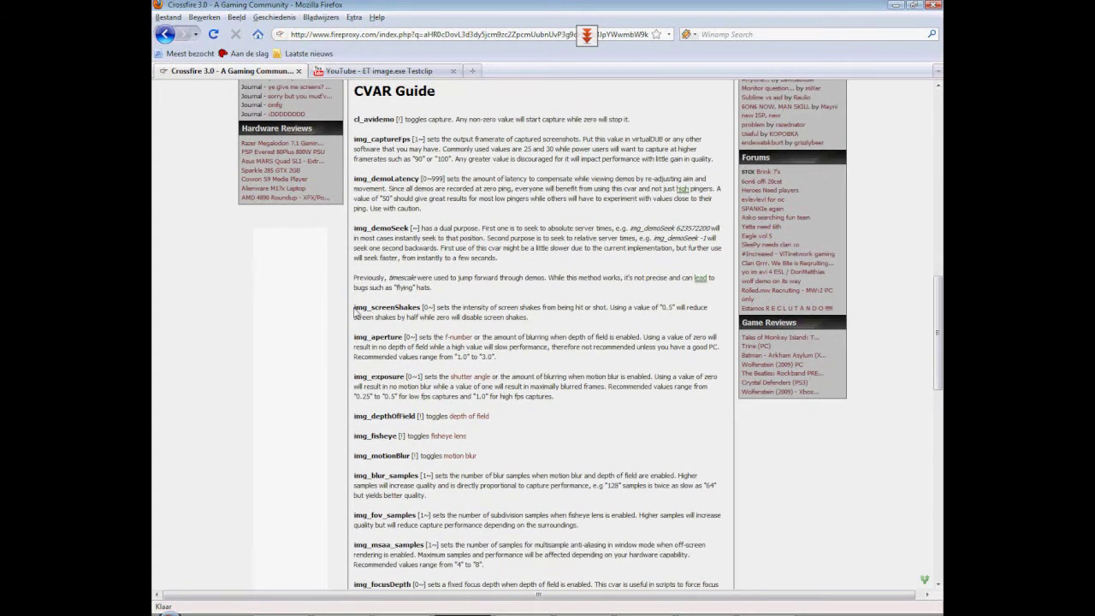
pyautogui.moveTo(355, 309); pyautogui.dragTo(539, 519)
pyautogui.scroll(-2, 539, 520)
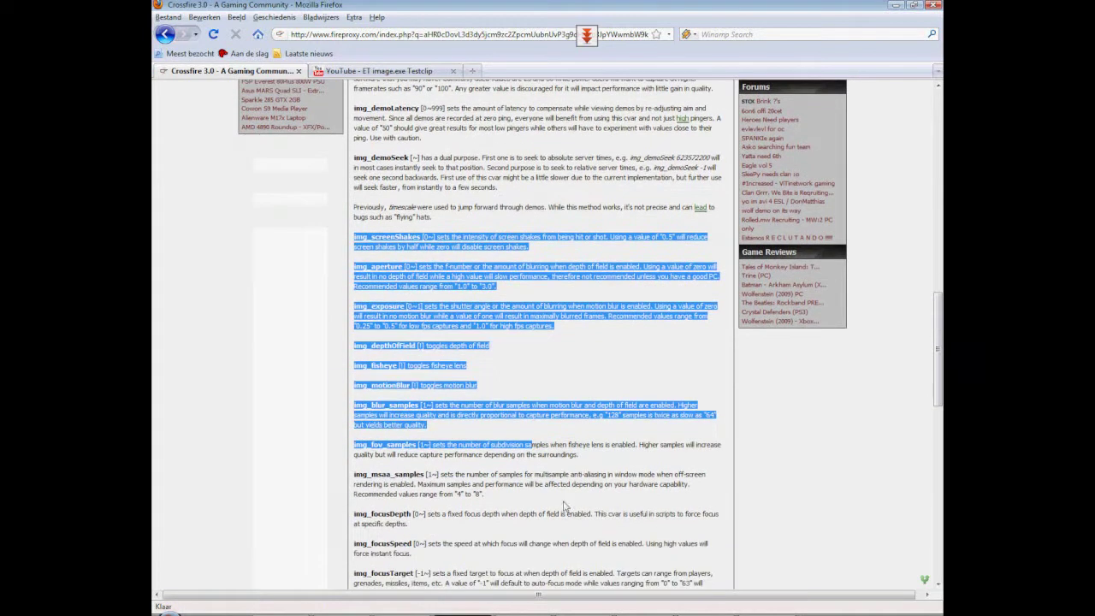
pyautogui.click(691, 532)
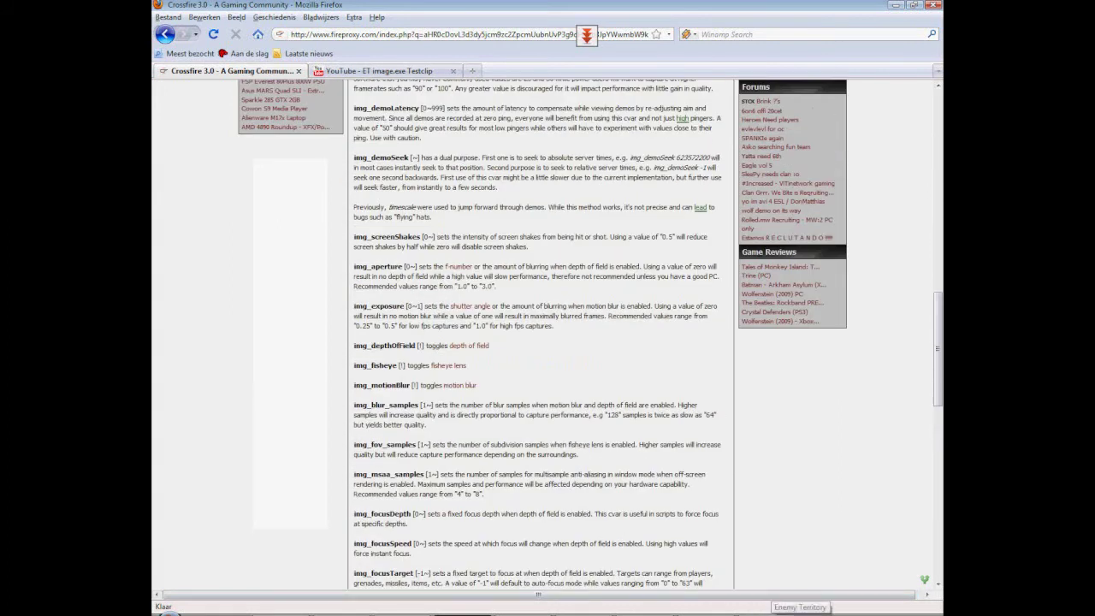
# Switch to Enemy Territory and resume the paused demo at normal speed
pyautogui.hotkey('alt', 'Tab')
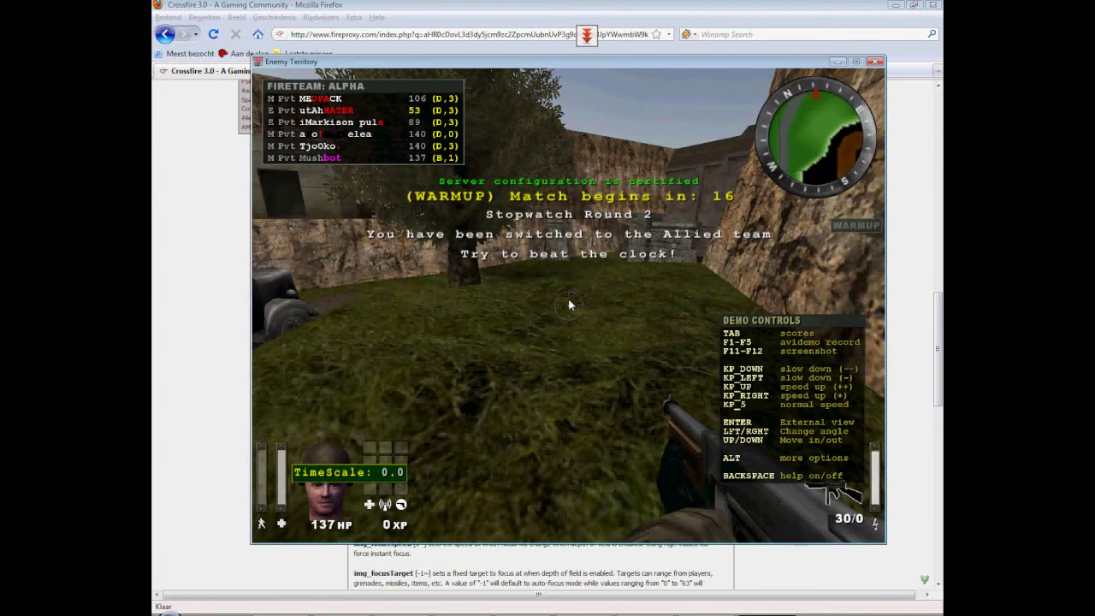
pyautogui.press('KP_5')
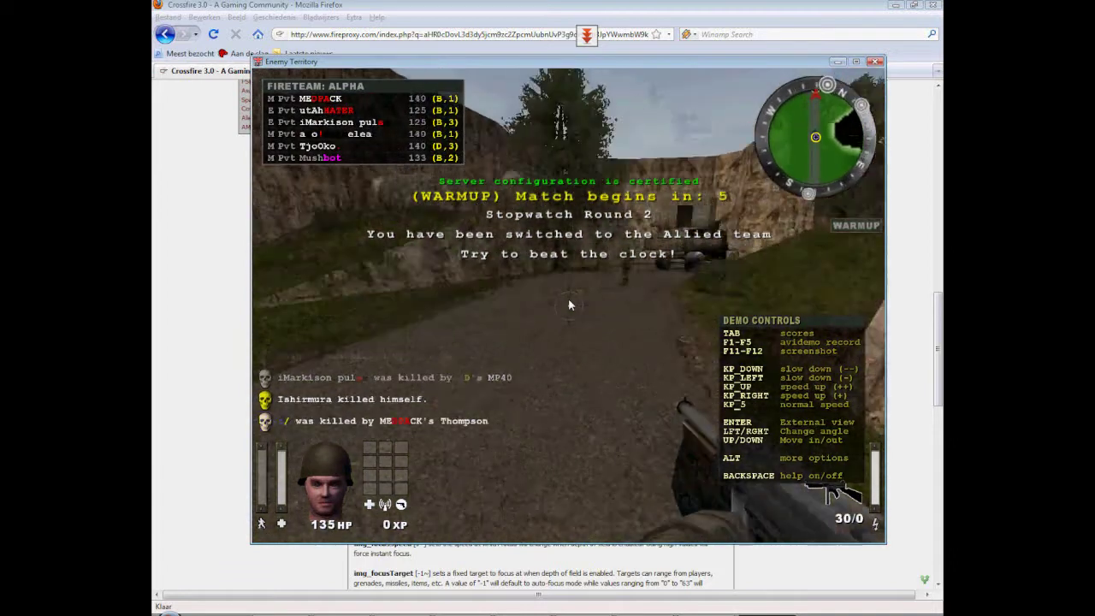
pyautogui.press('`')
pyautogui.press('`')
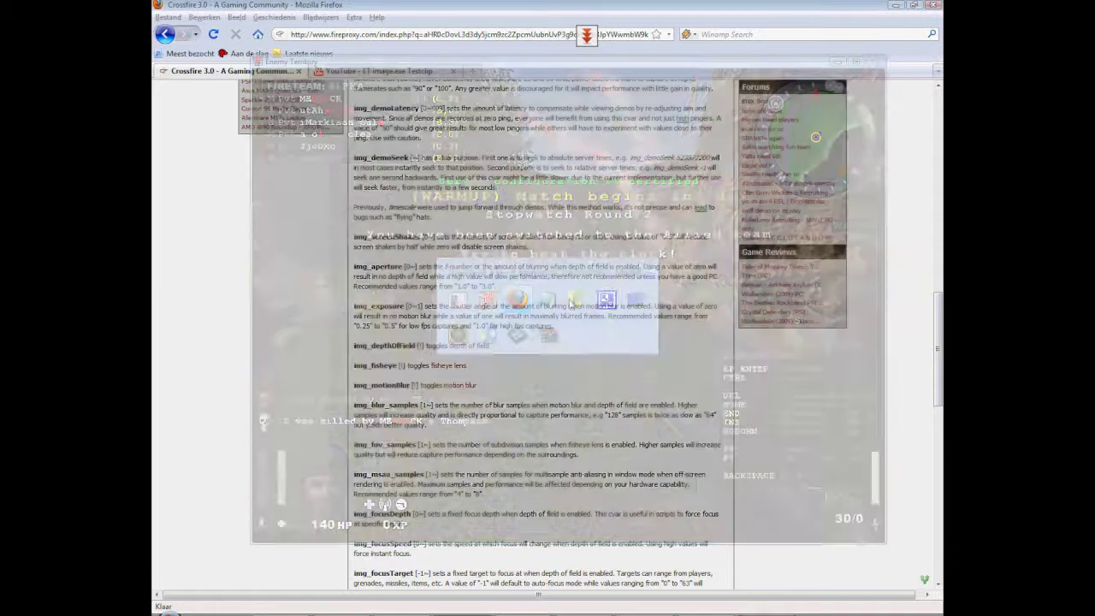
# Go over the capture commands in the Notepad note alongside the running demo and highlight the img_captureFps 30 line
pyautogui.rightClick(632, 195)
pyautogui.hotkey('alt', 'Tab')
pyautogui.click(353, 95)
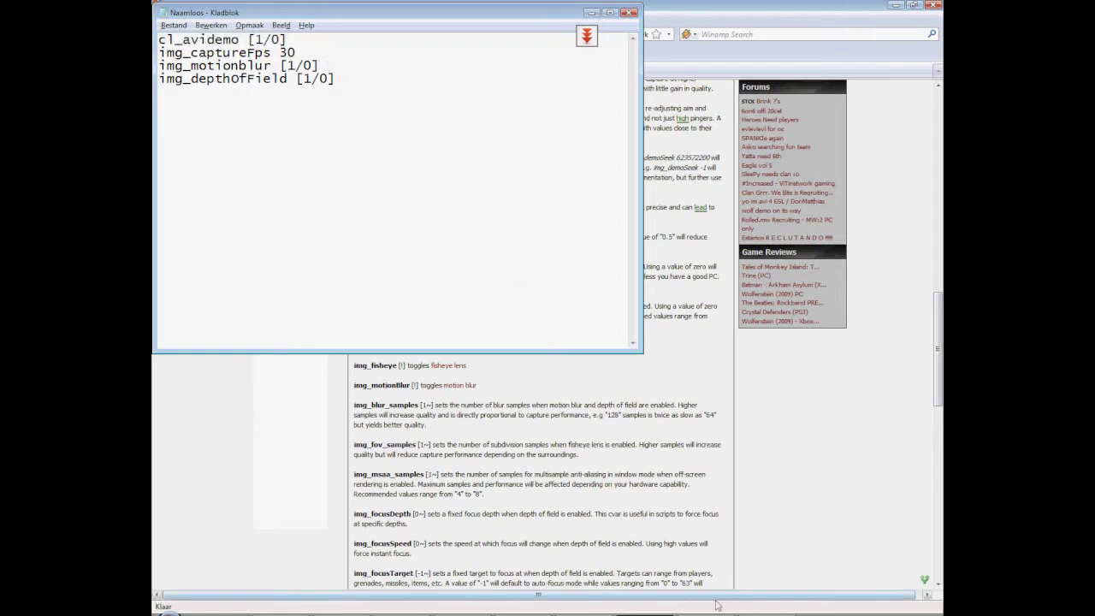
pyautogui.hotkey('alt', 'Tab')
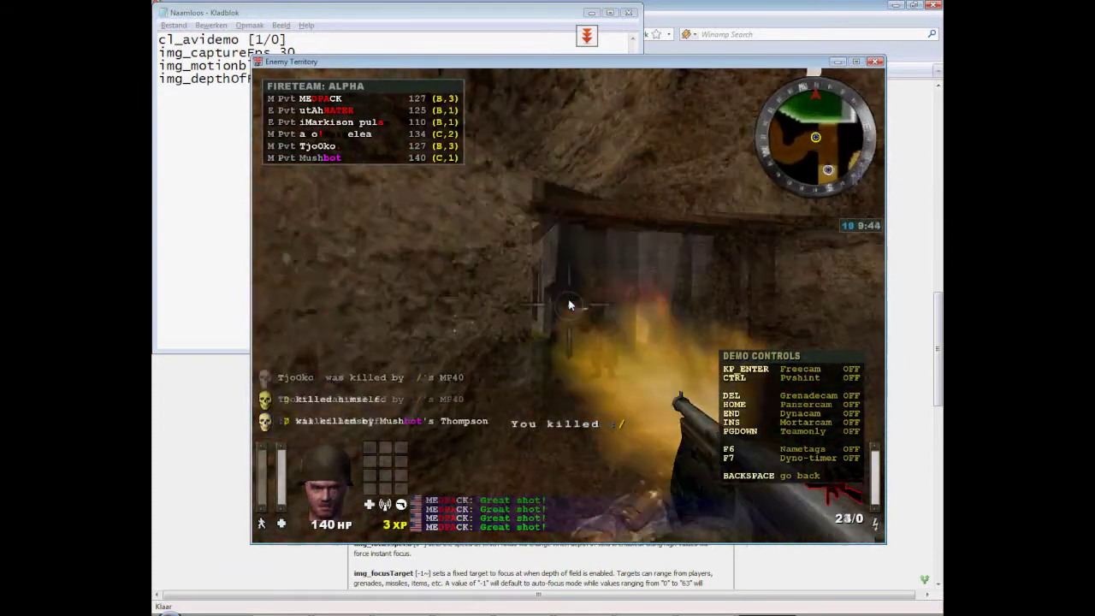
pyautogui.hotkey('alt', 'Tab')
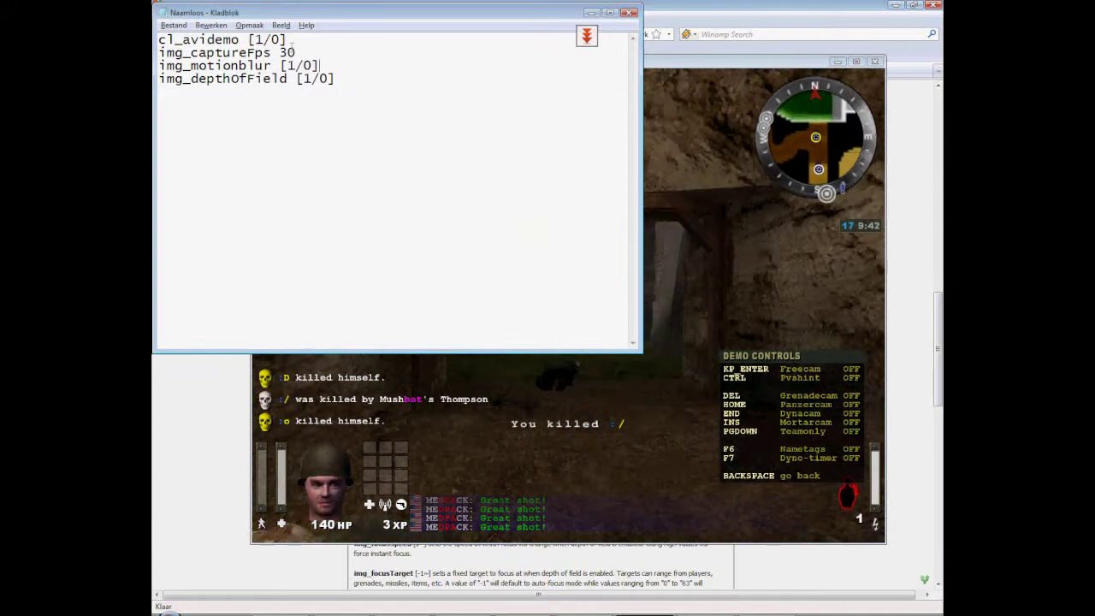
pyautogui.hotkey('alt', 'Tab')
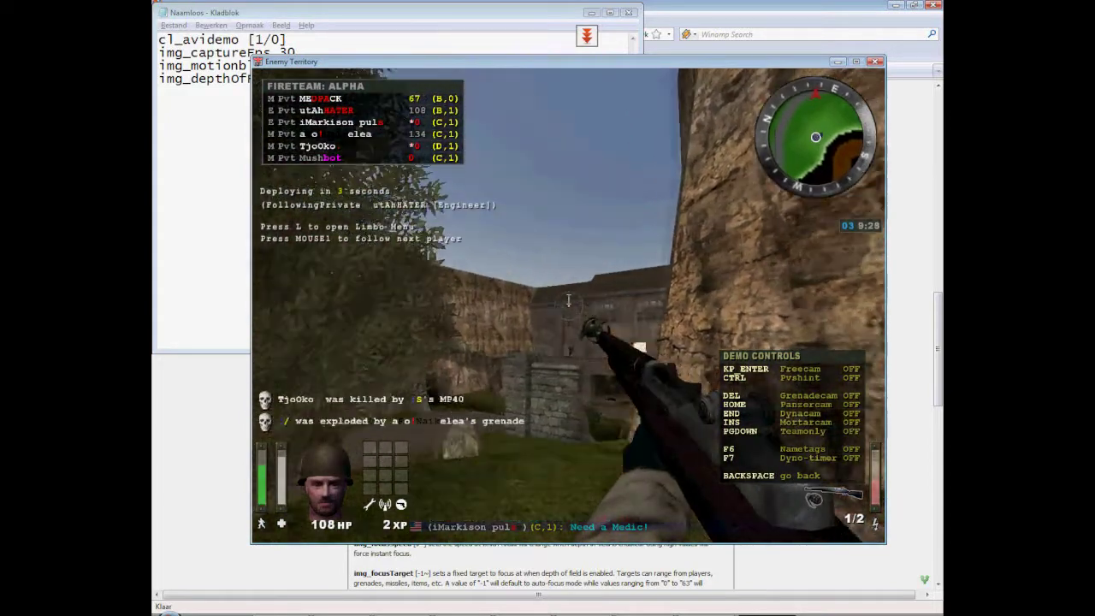
pyautogui.hotkey('alt', 'Tab')
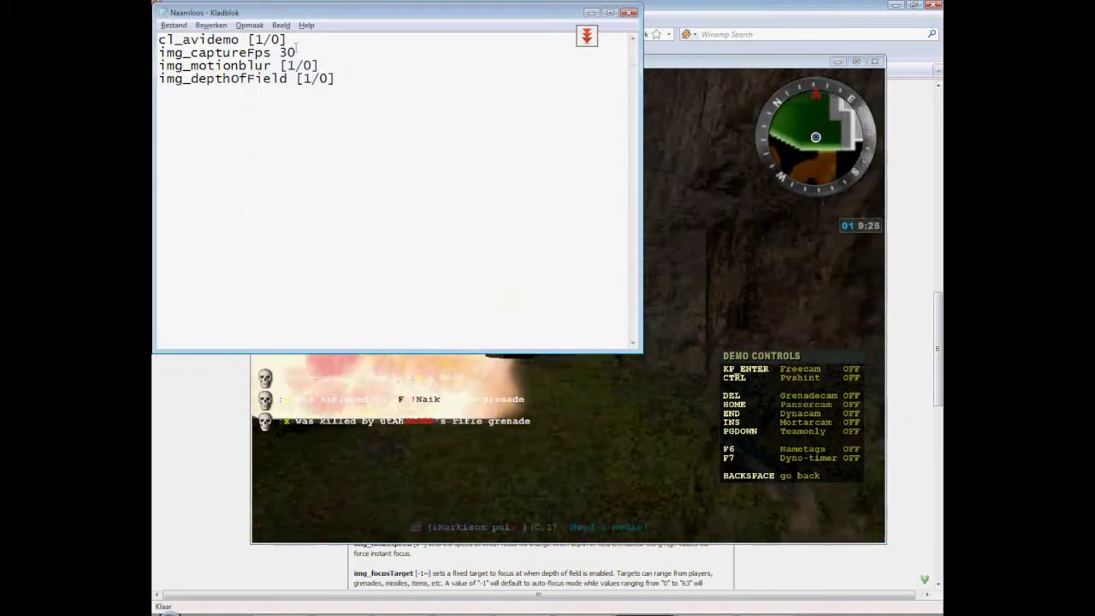
pyautogui.moveTo(295, 52); pyautogui.dragTo(159, 52)
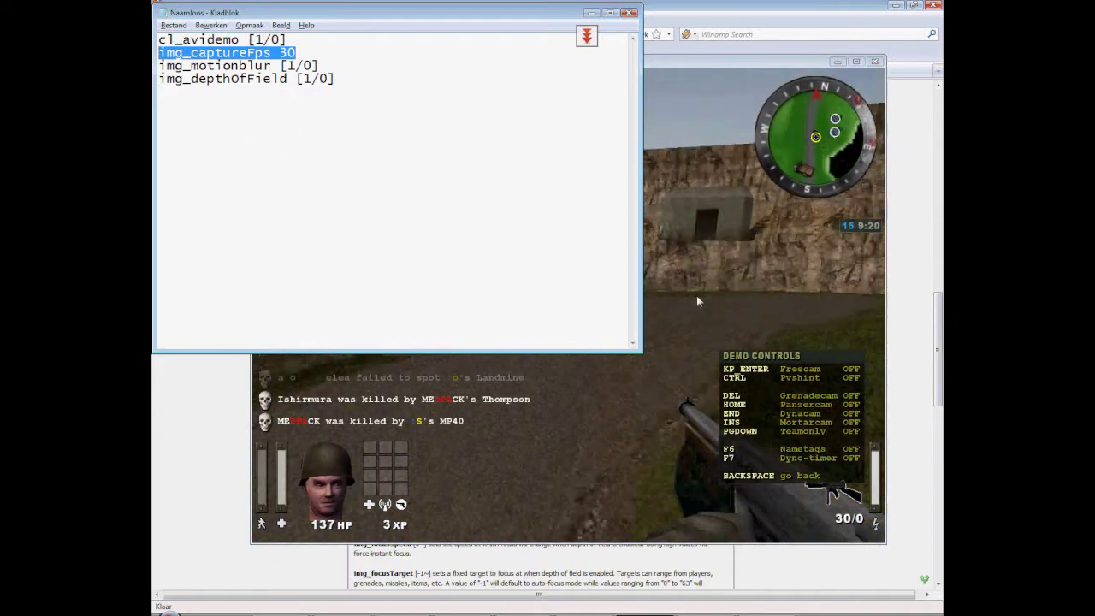
# Set img_captureFps to 30 in the Enemy Territory console
pyautogui.click(710, 287)
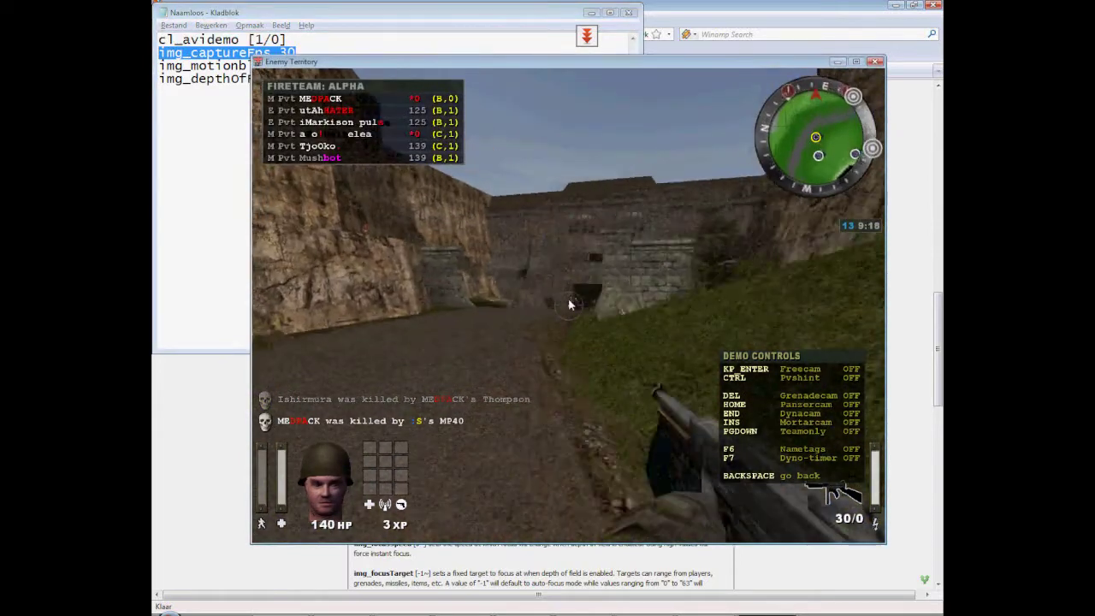
pyautogui.press('`')
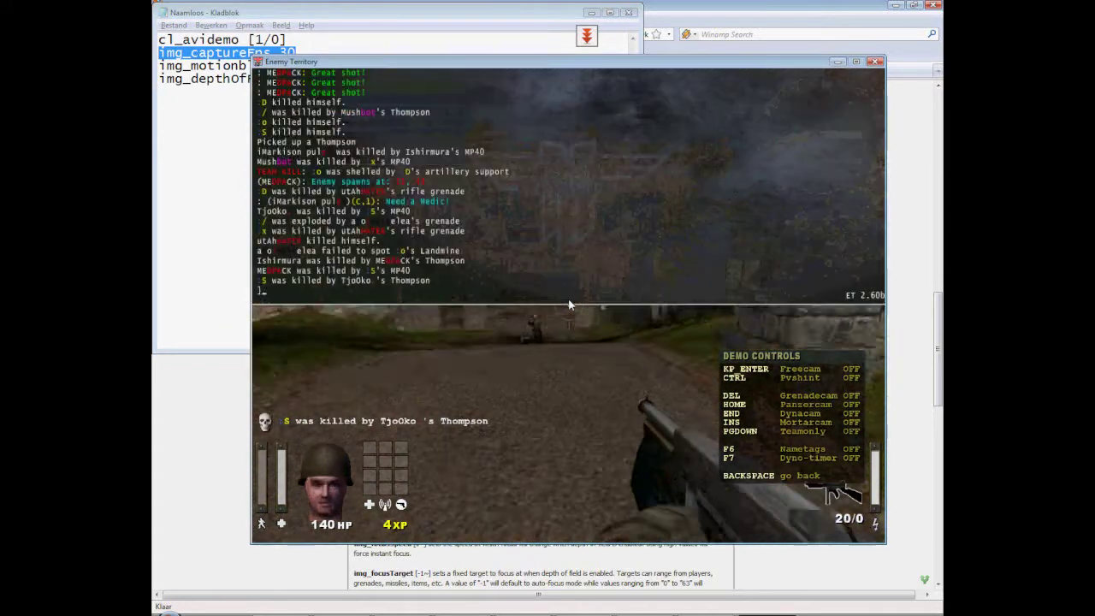
pyautogui.press('`')
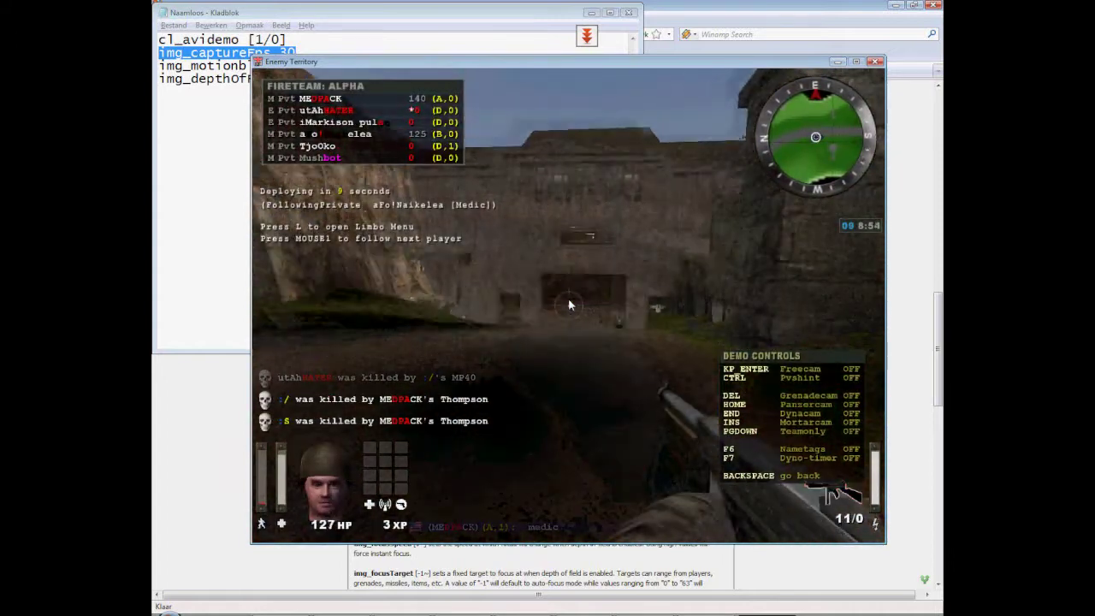
pyautogui.press('`')
pyautogui.write('/')
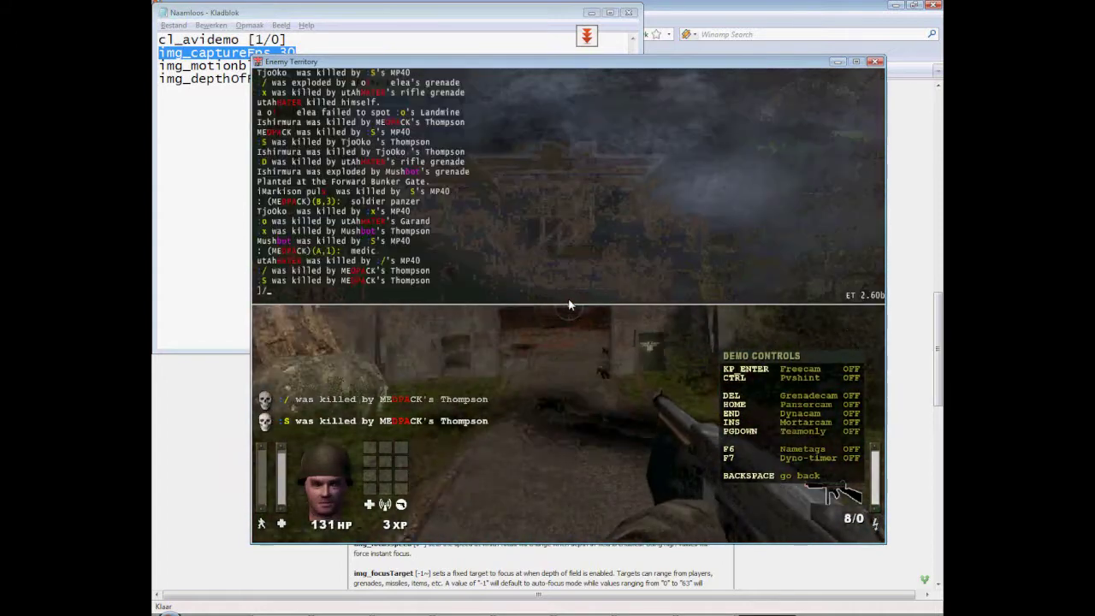
pyautogui.write('img_cap')
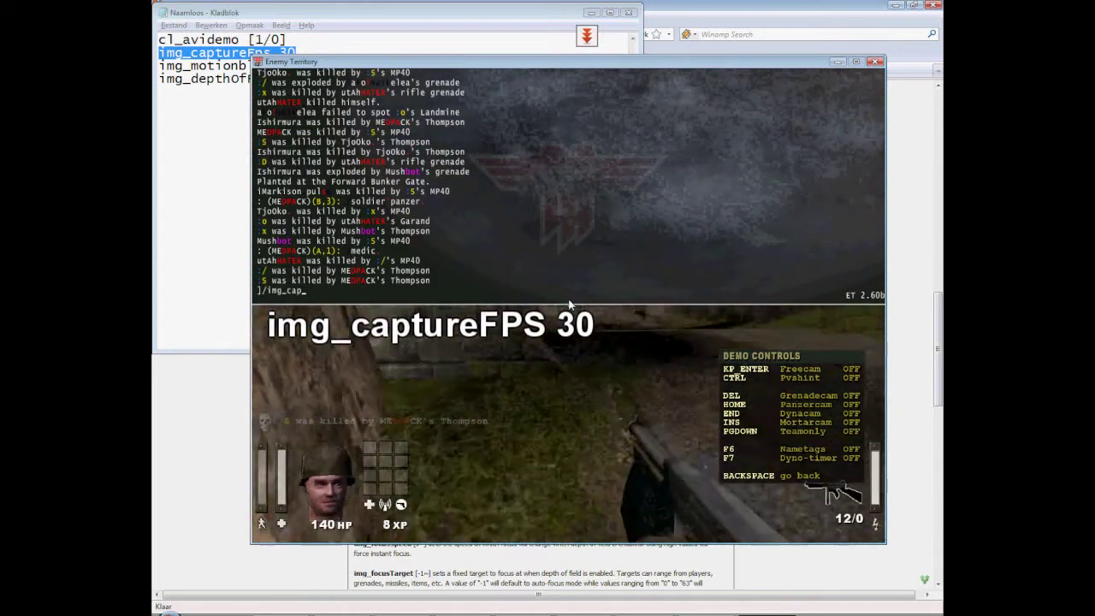
pyautogui.write('turefps')
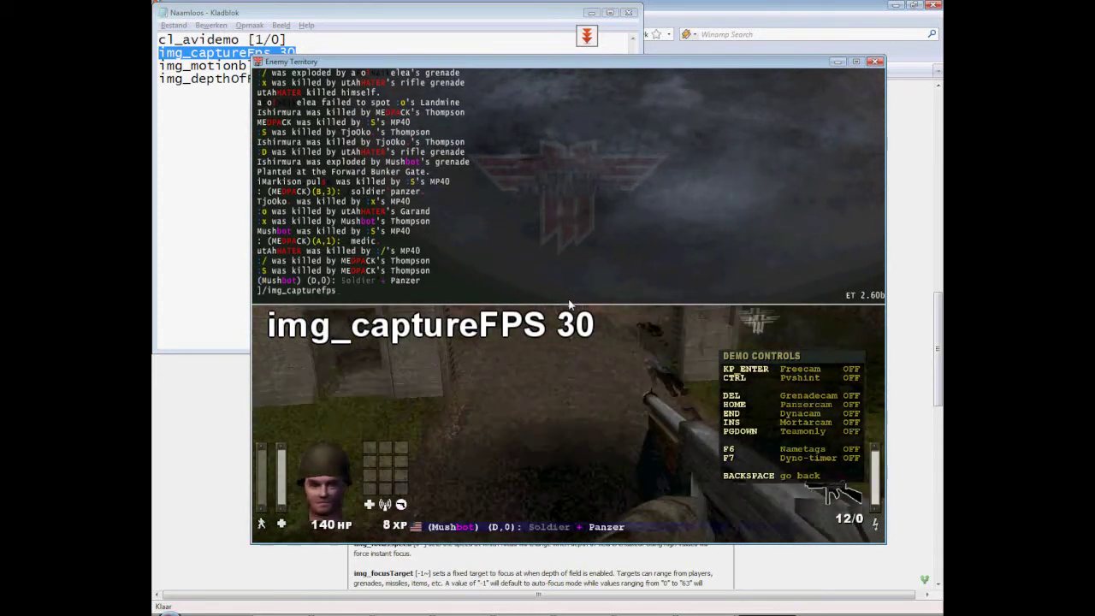
pyautogui.write(' 30')
pyautogui.press('Return')
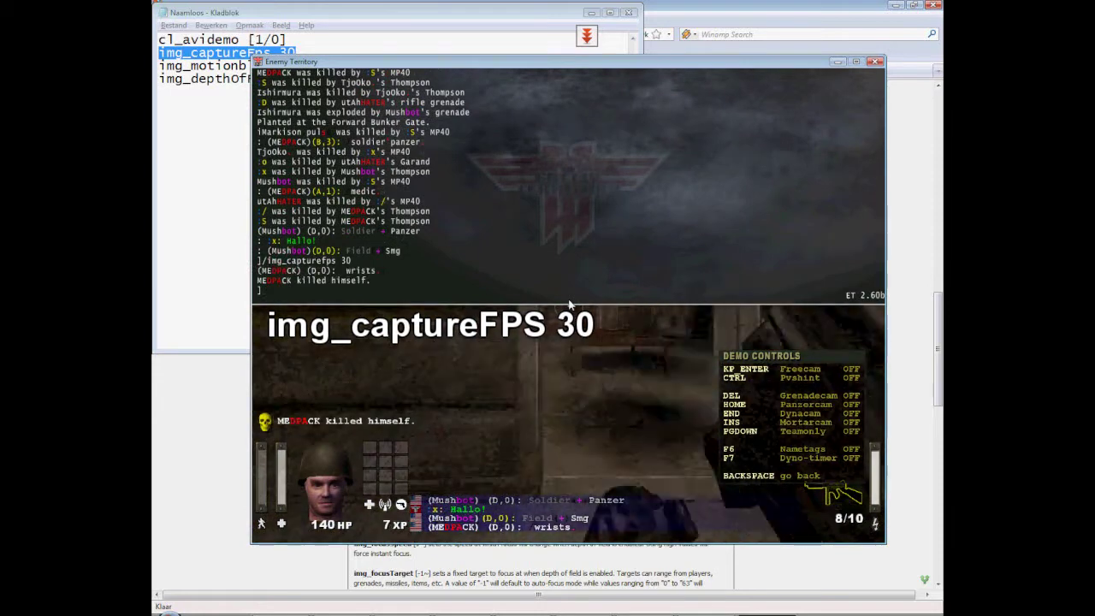
pyautogui.press('`')
pyautogui.press('`')
pyautogui.press('Up')
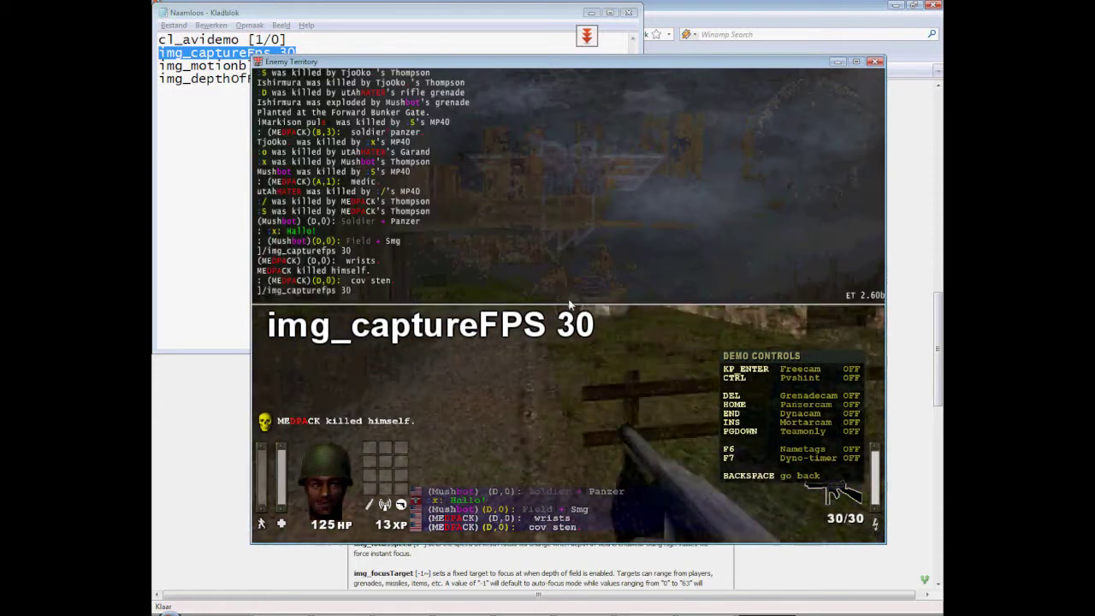
pyautogui.press('`')
# Enable motion blur in the game console with img_motionblur 1 and return to the demo view
pyautogui.press('`')
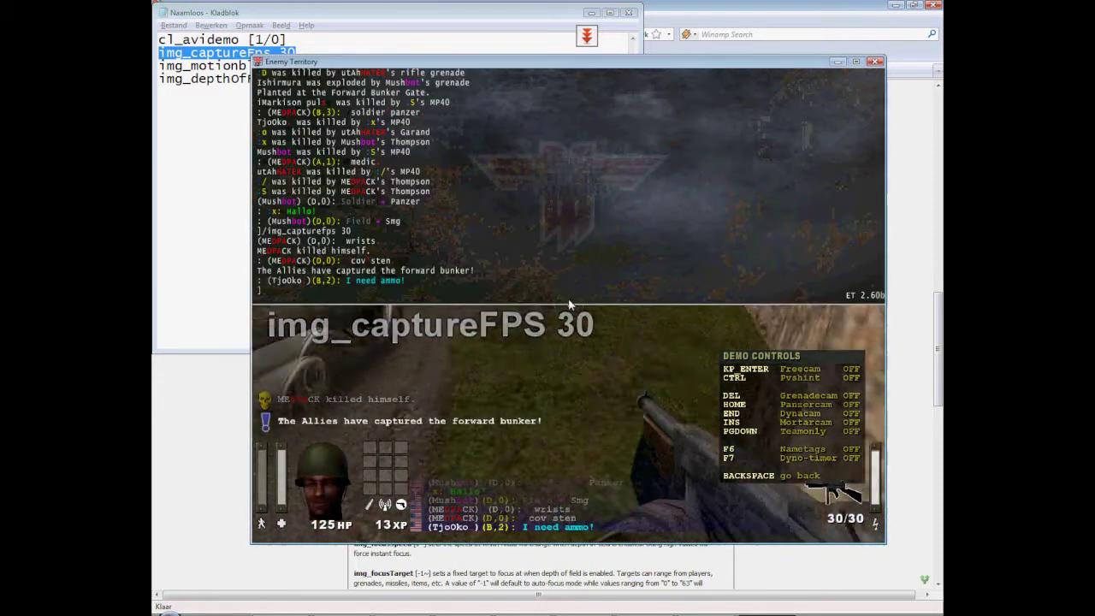
pyautogui.write('/img_')
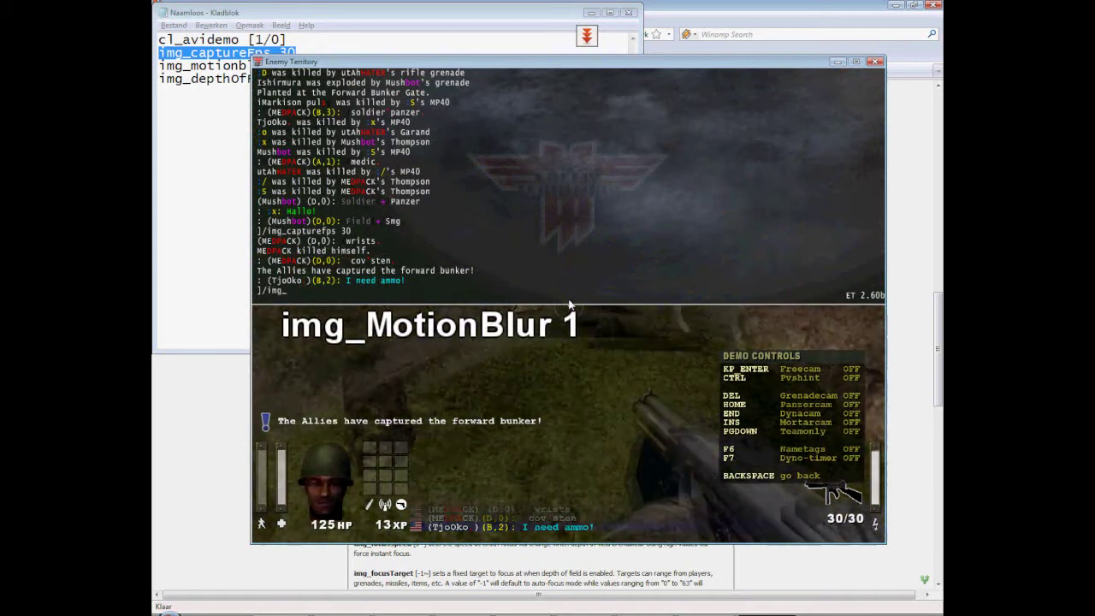
pyautogui.write('motion')
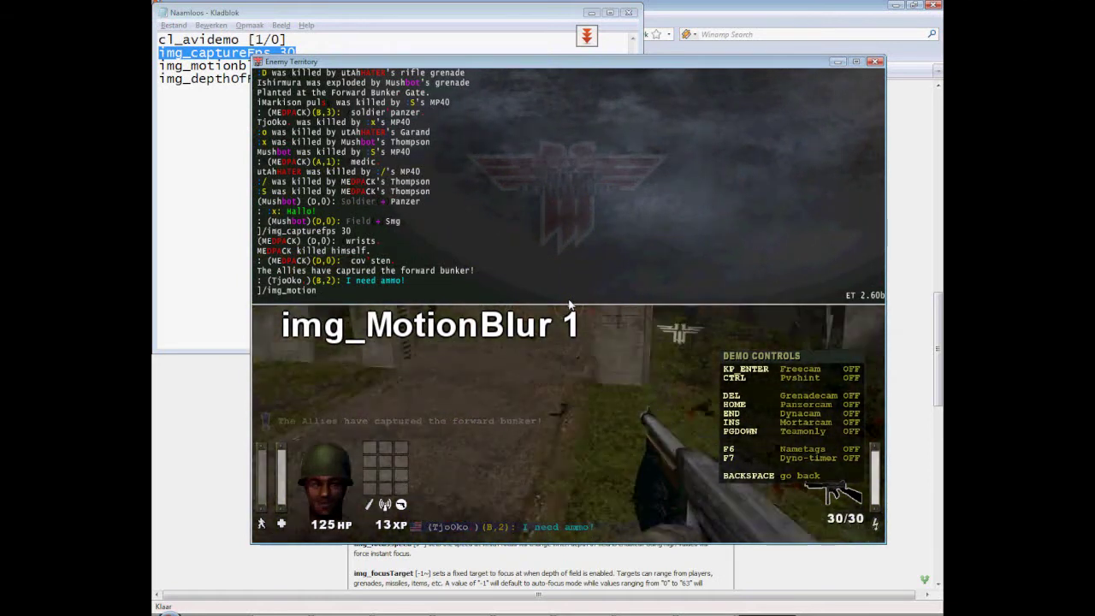
pyautogui.write('blur')
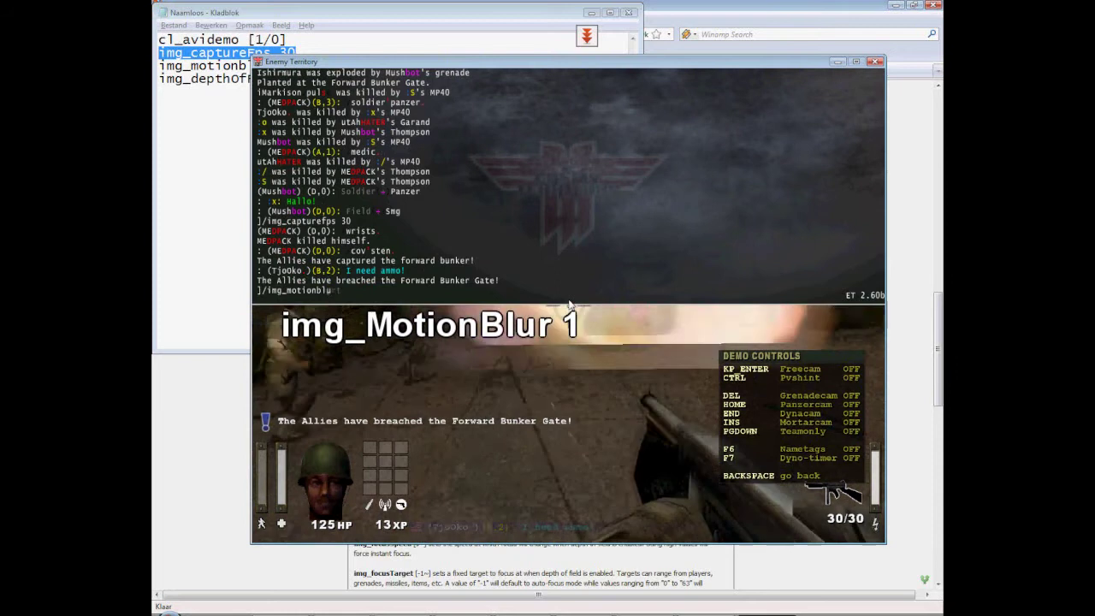
pyautogui.write(' 1')
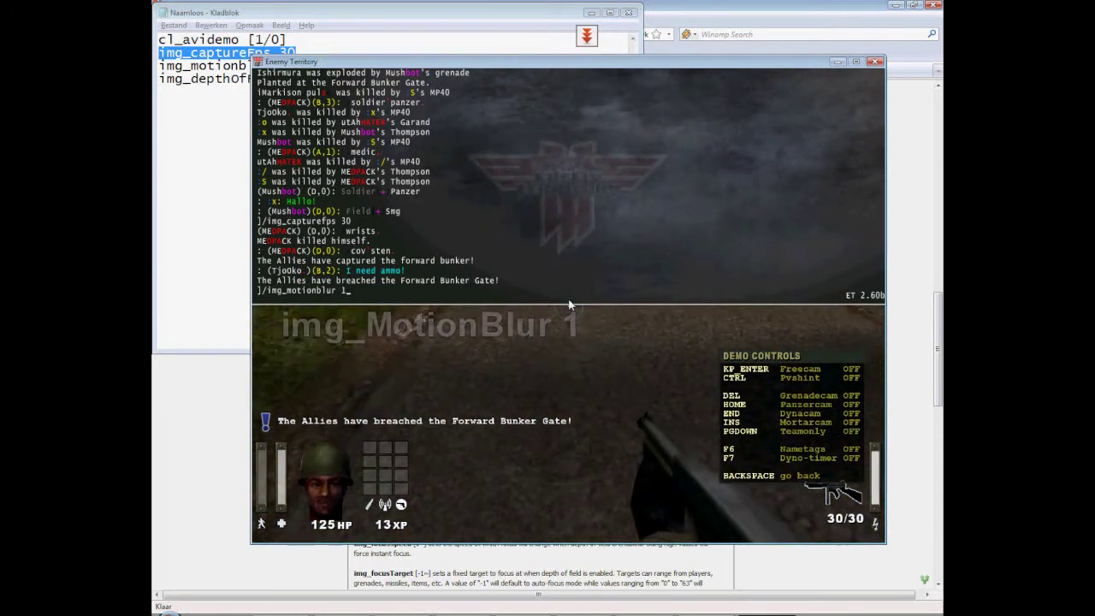
pyautogui.press('Return')
pyautogui.press('`')
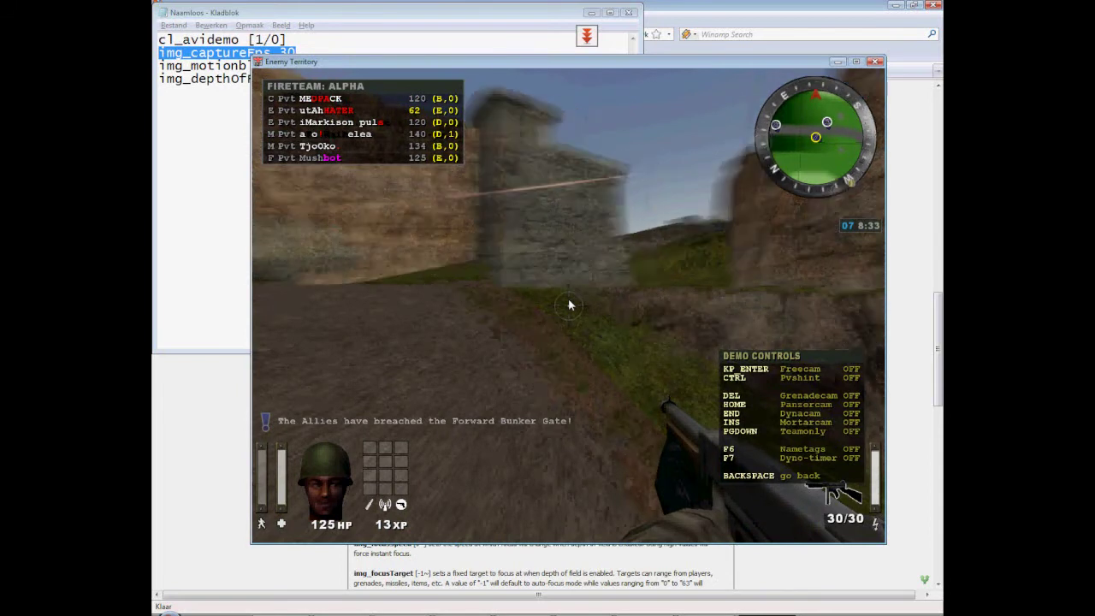
# Enable depth of field in the game console with img_depthoffield 1 and return to the demo view
pyautogui.press('`')
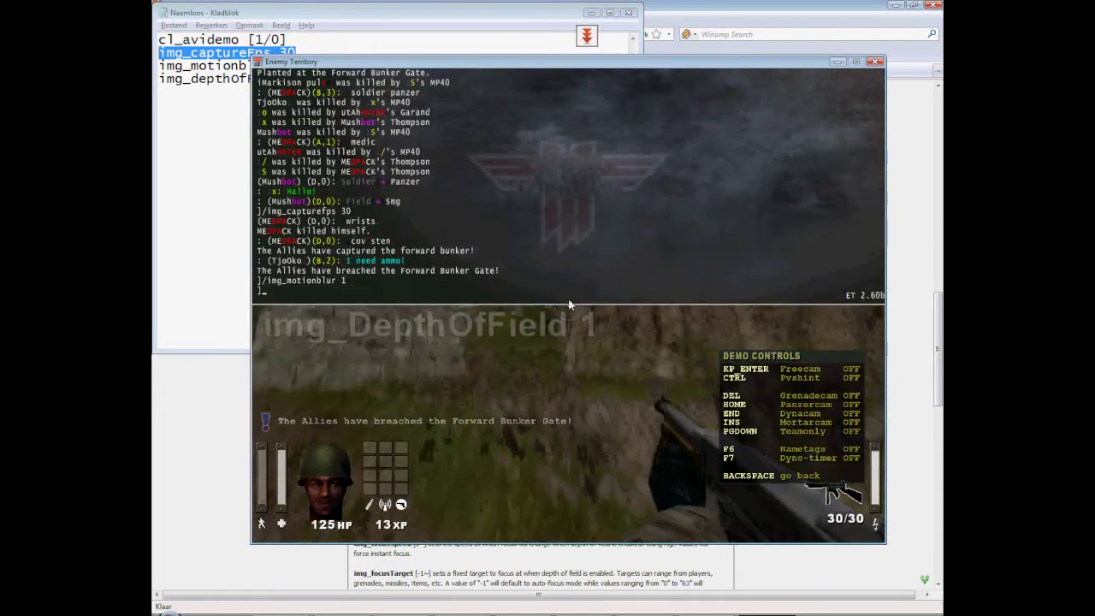
pyautogui.write('/omg')
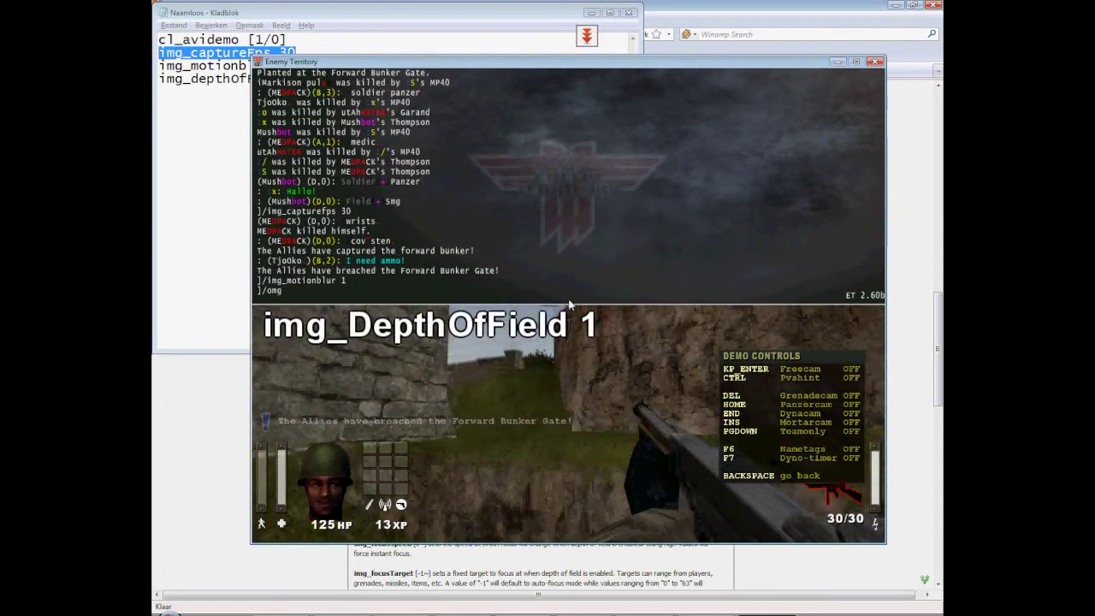
pyautogui.press('BackSpace')
pyautogui.press('BackSpace')
pyautogui.write('im')
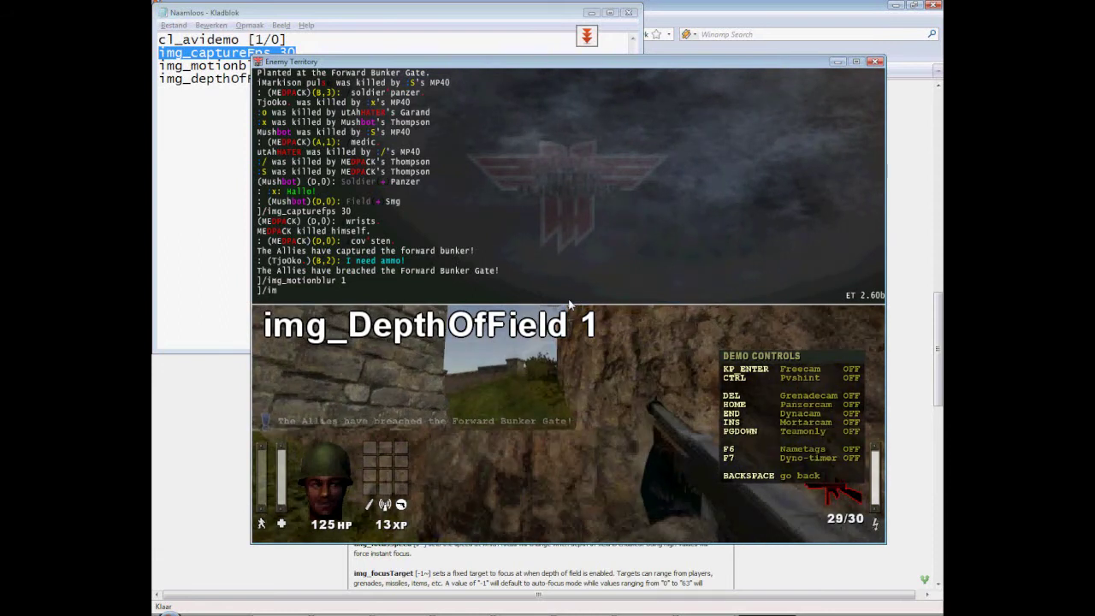
pyautogui.write('g_')
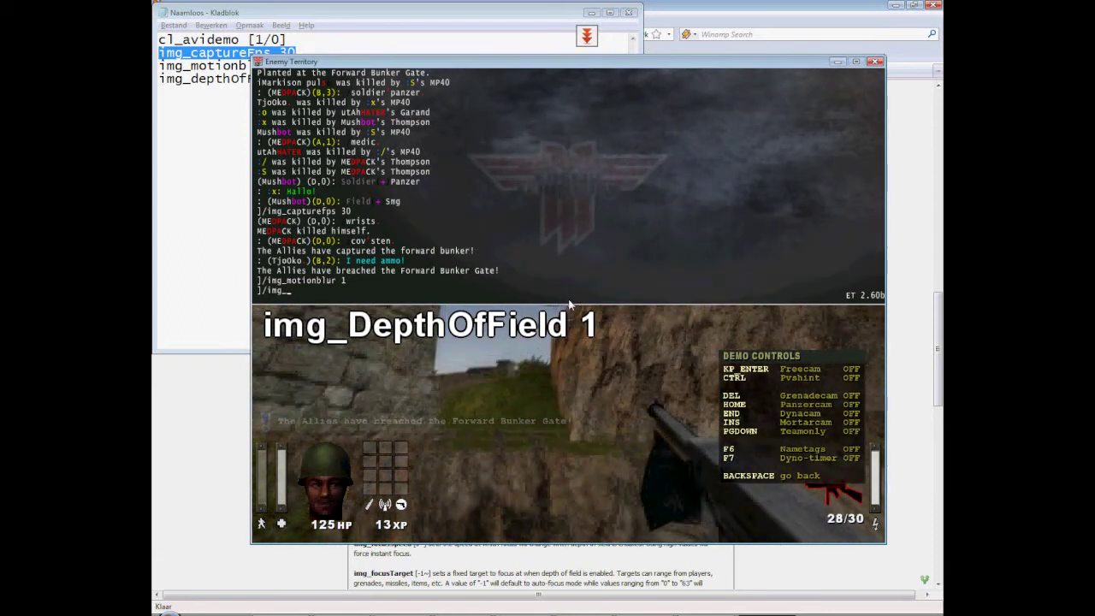
pyautogui.write('depthof')
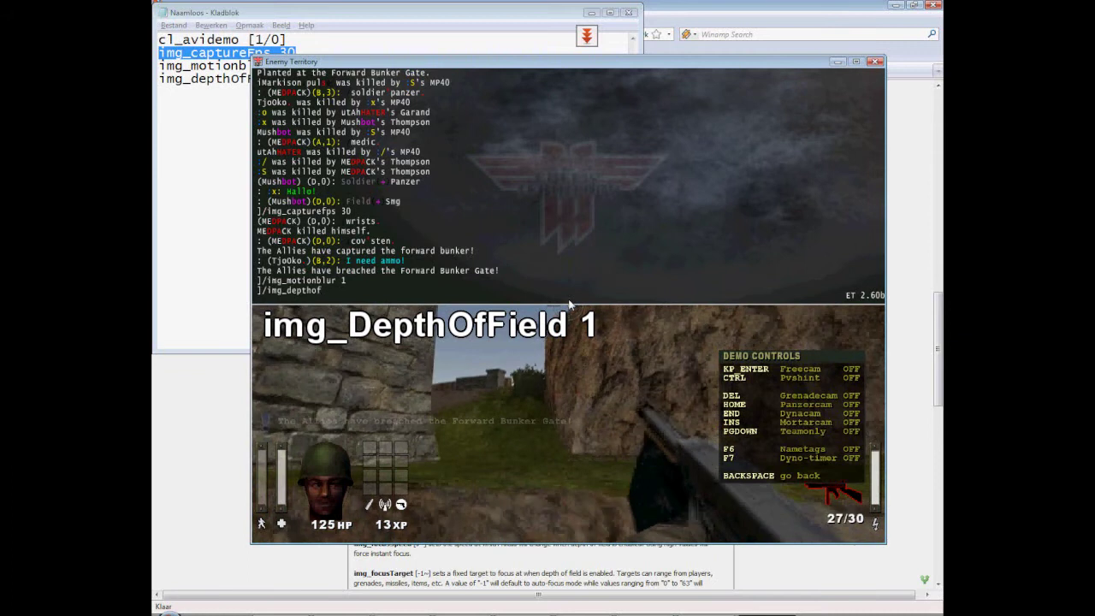
pyautogui.write('f')
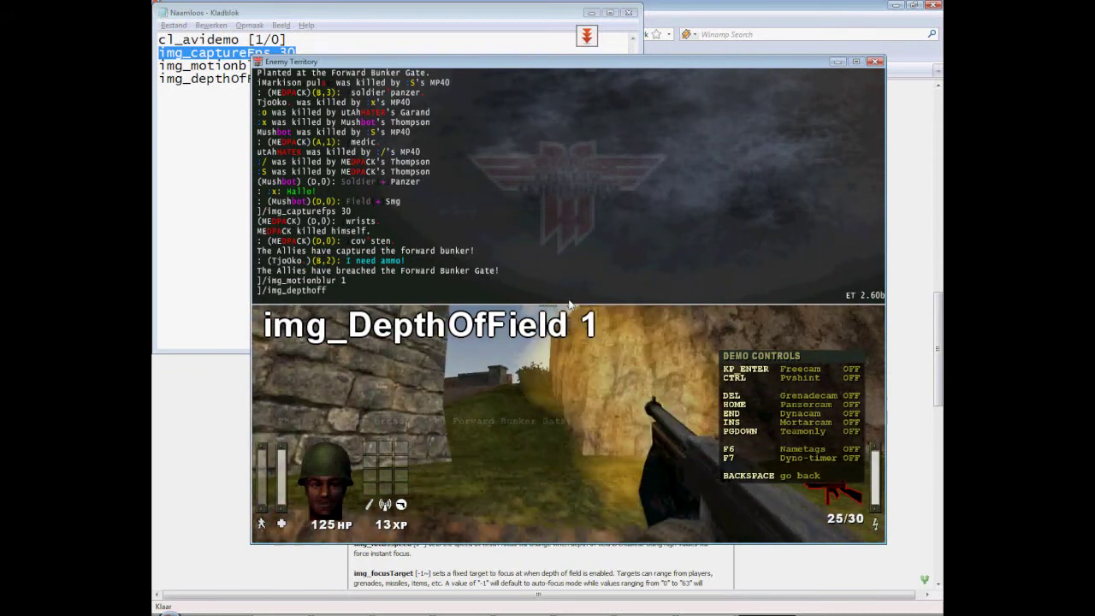
pyautogui.write('ield 1')
pyautogui.press('Return')
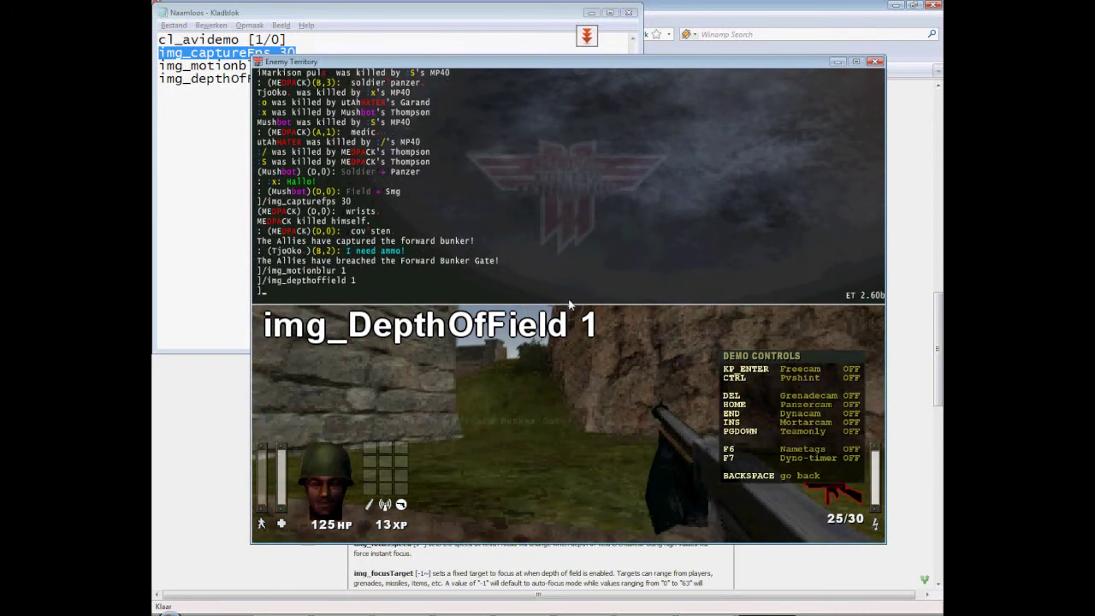
pyautogui.press('`')
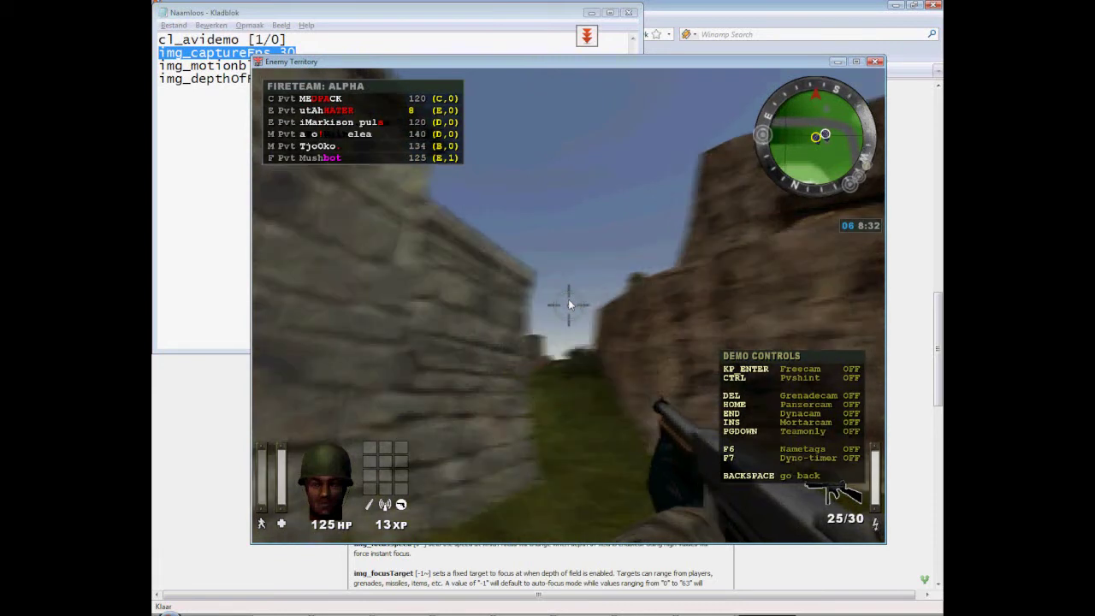
# Highlight all the capture commands in the Notepad note and switch back to the Enemy Territory demo
pyautogui.hotkey('alt', 'Tab')
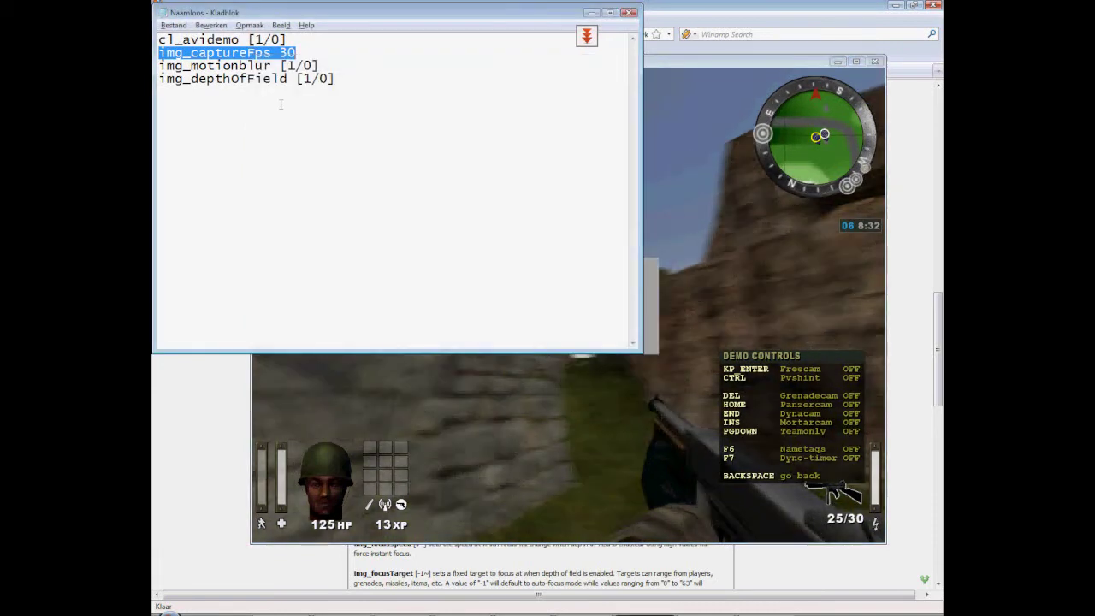
pyautogui.hotkey('ctrl', 'a')
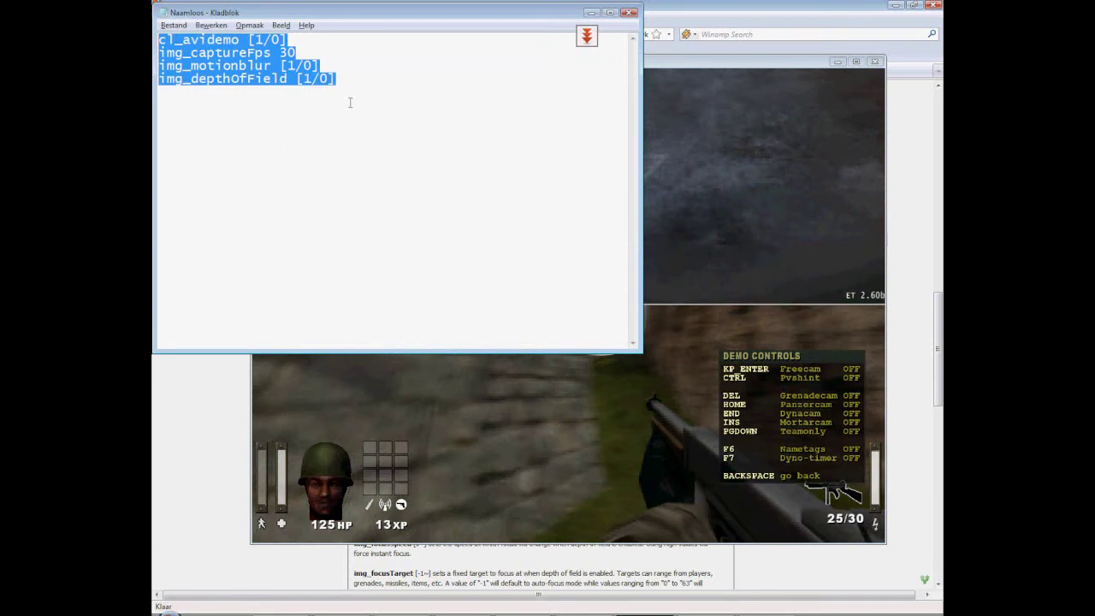
pyautogui.hotkey('alt', 'Tab')
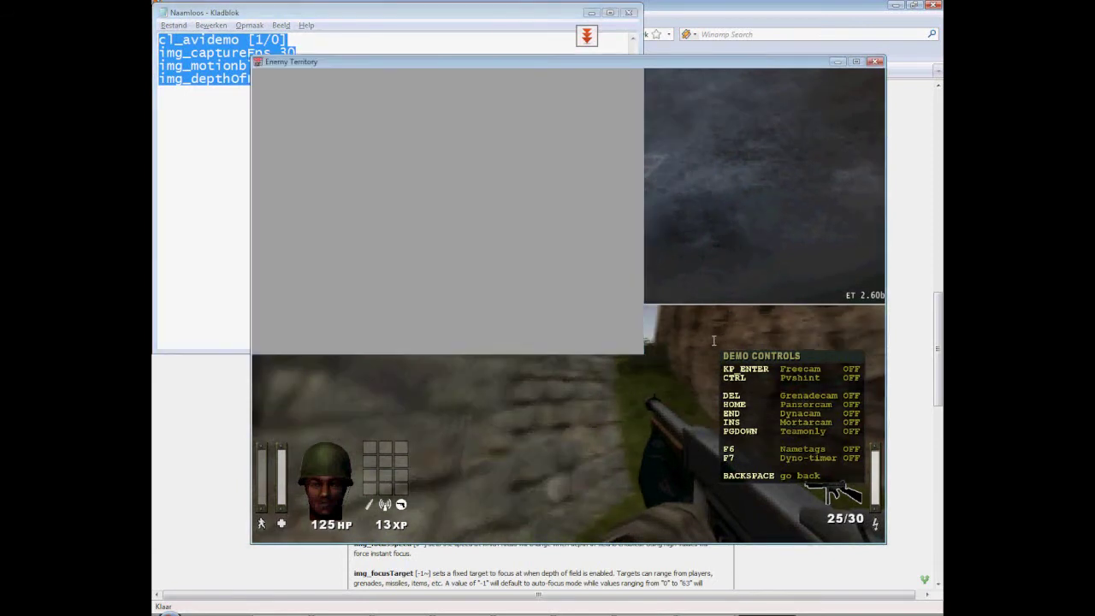
pyautogui.press('`')
pyautogui.press('`')
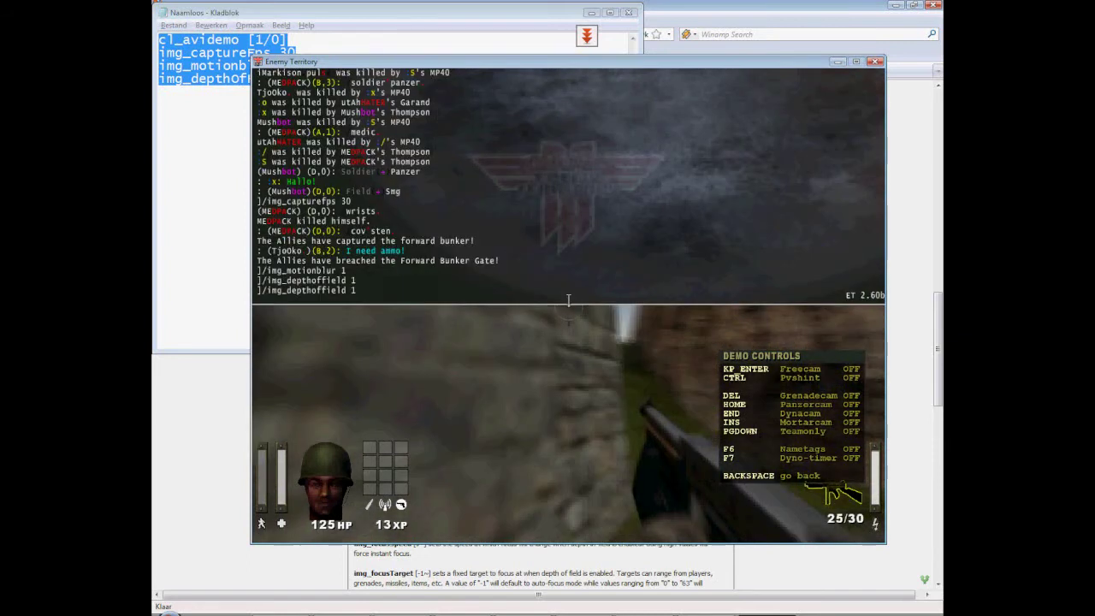
pyautogui.press('`')
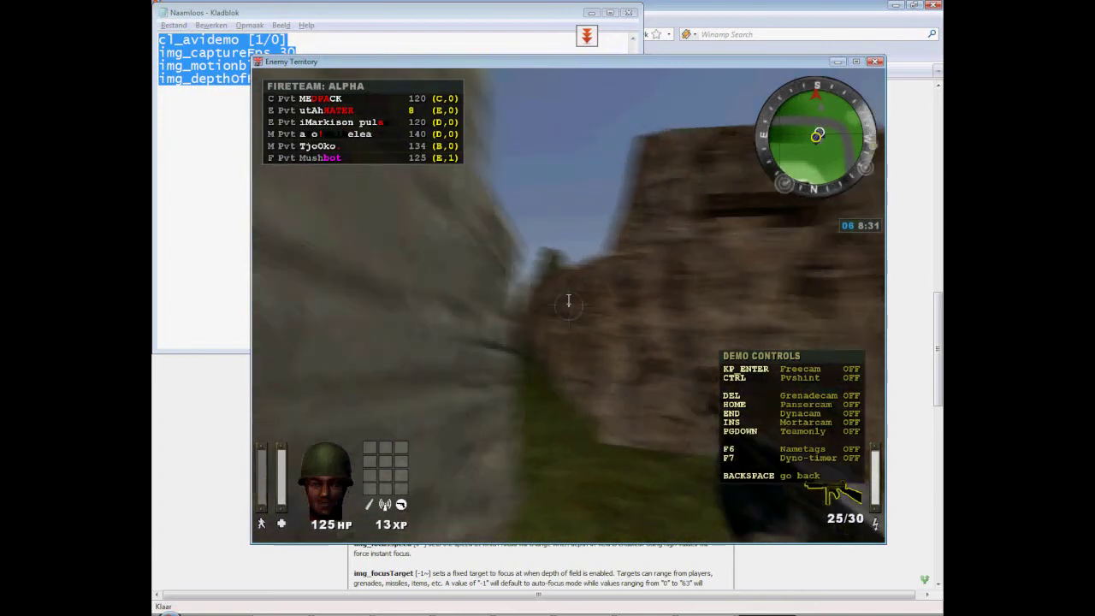
# Start capturing the demo with cl_avidemo 1 in the console and return to the demo view
pyautogui.press('`')
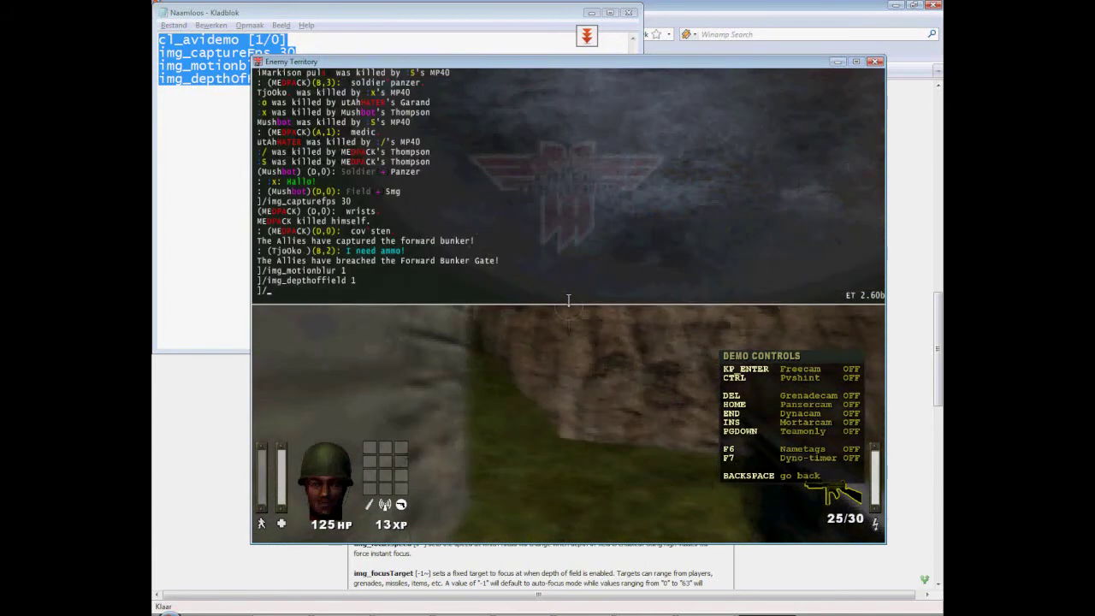
pyautogui.write('cl')
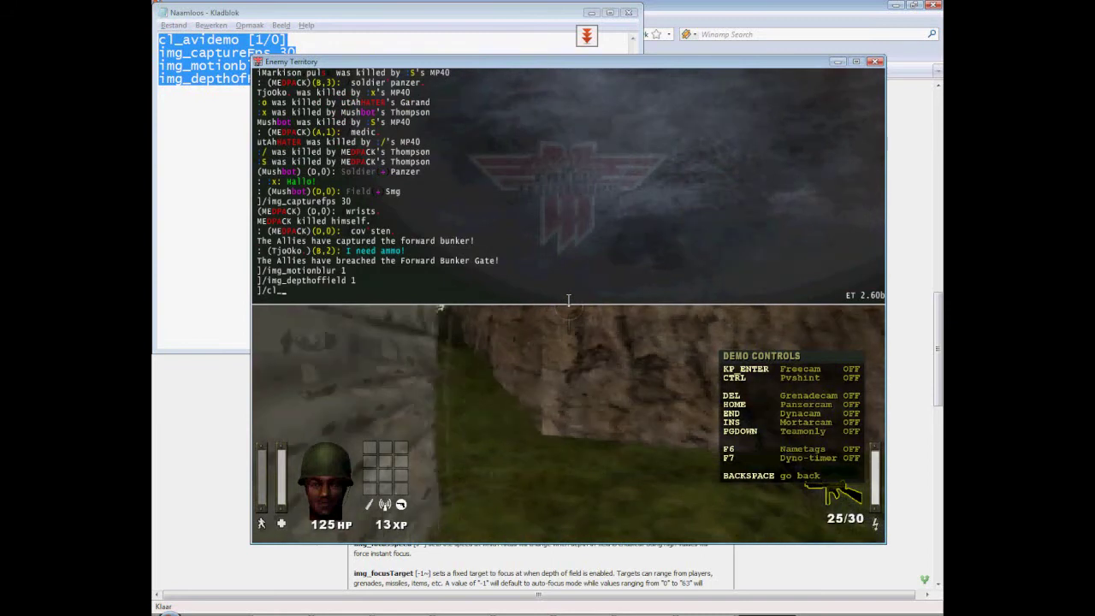
pyautogui.write('_avid')
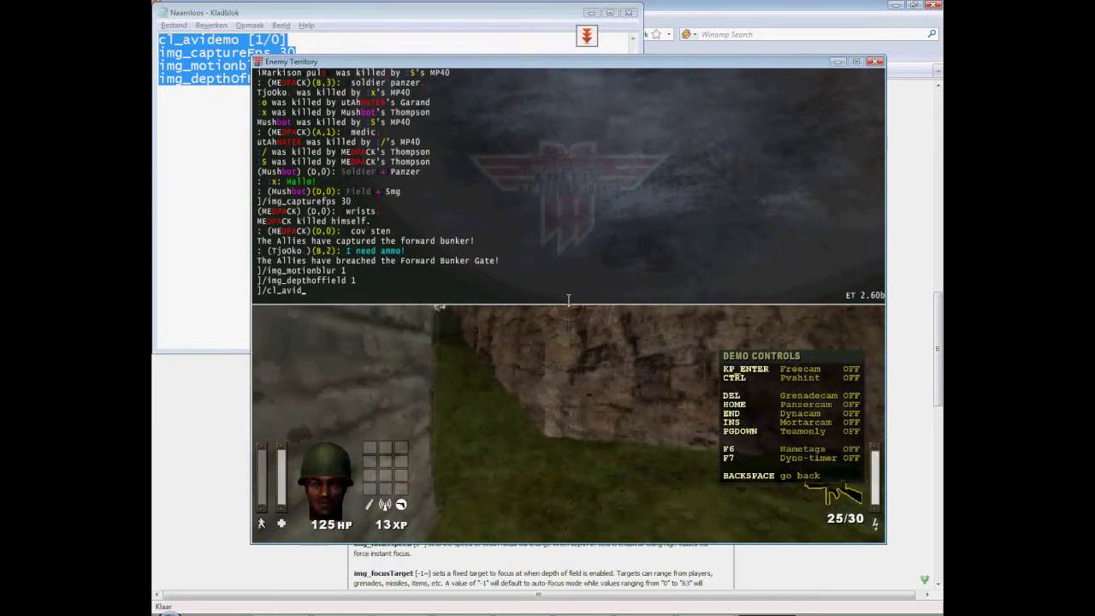
pyautogui.write('emo')
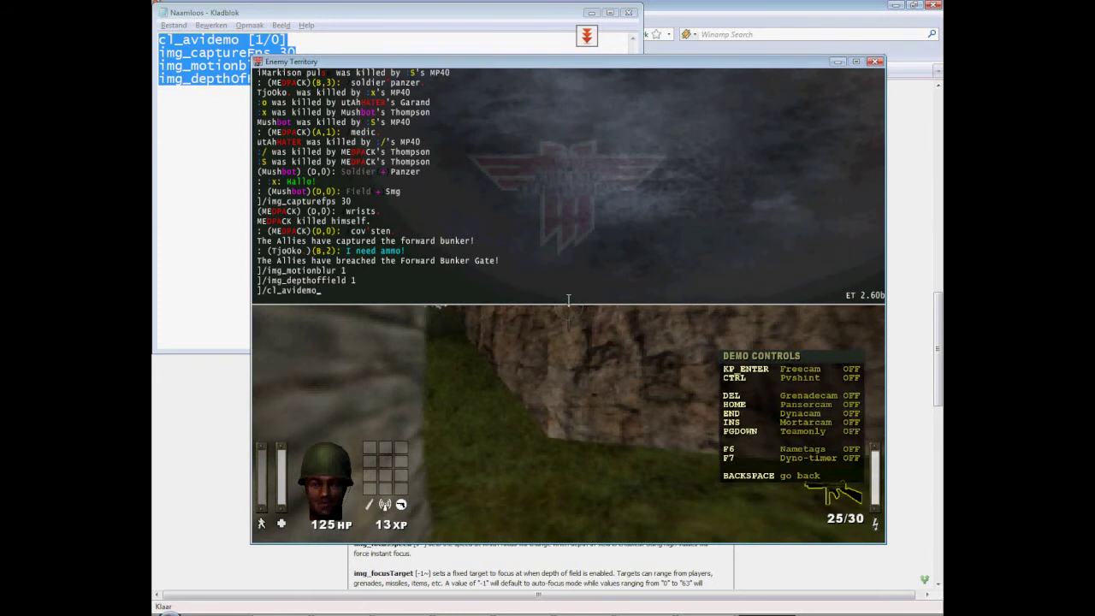
pyautogui.write(' 1')
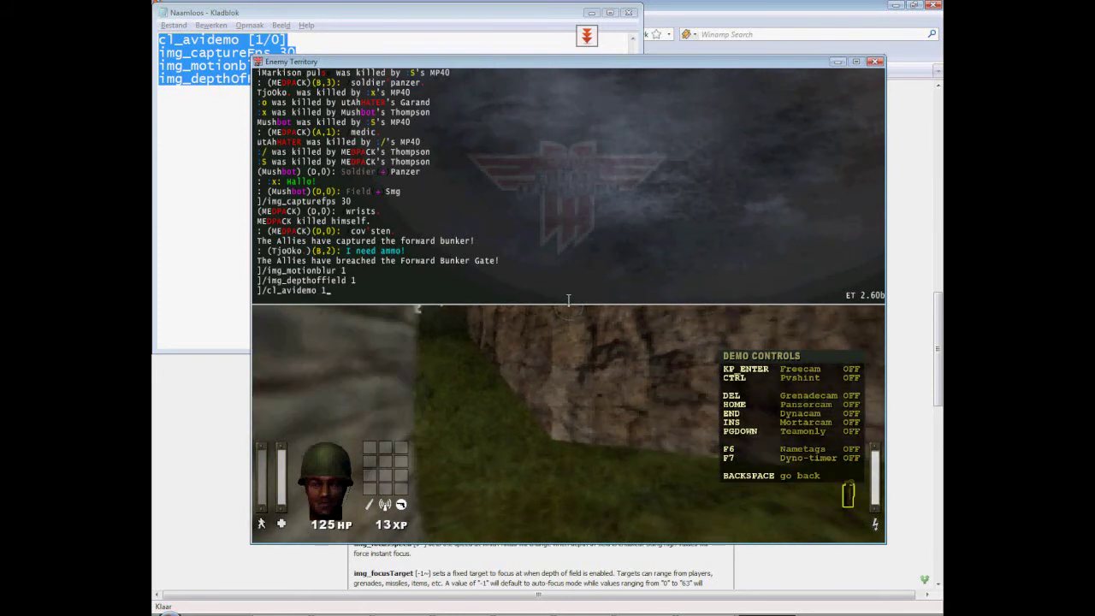
pyautogui.press('Return')
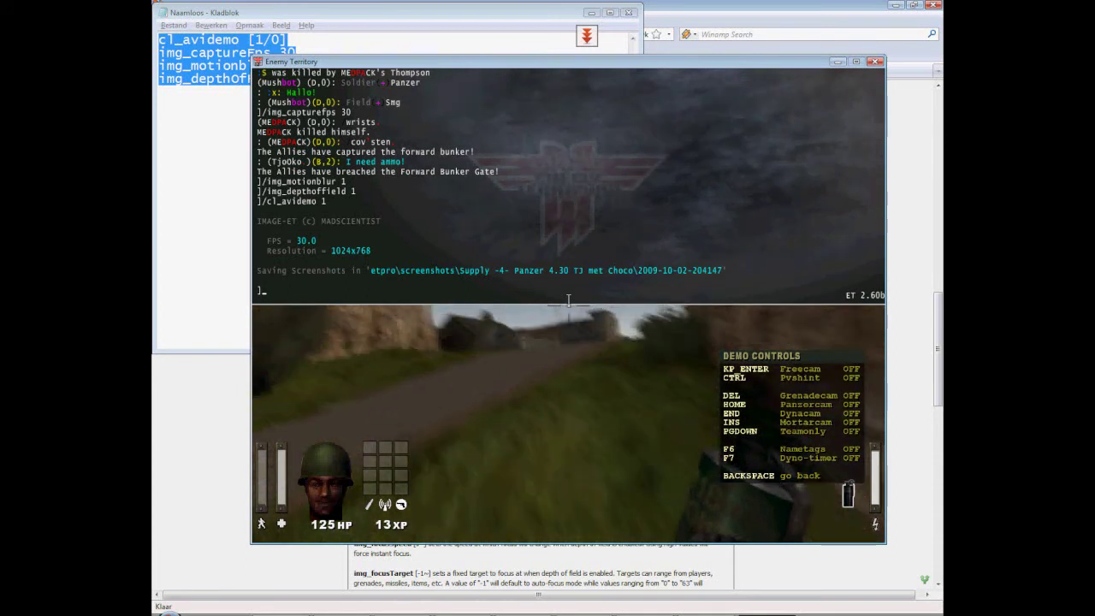
pyautogui.press('`')
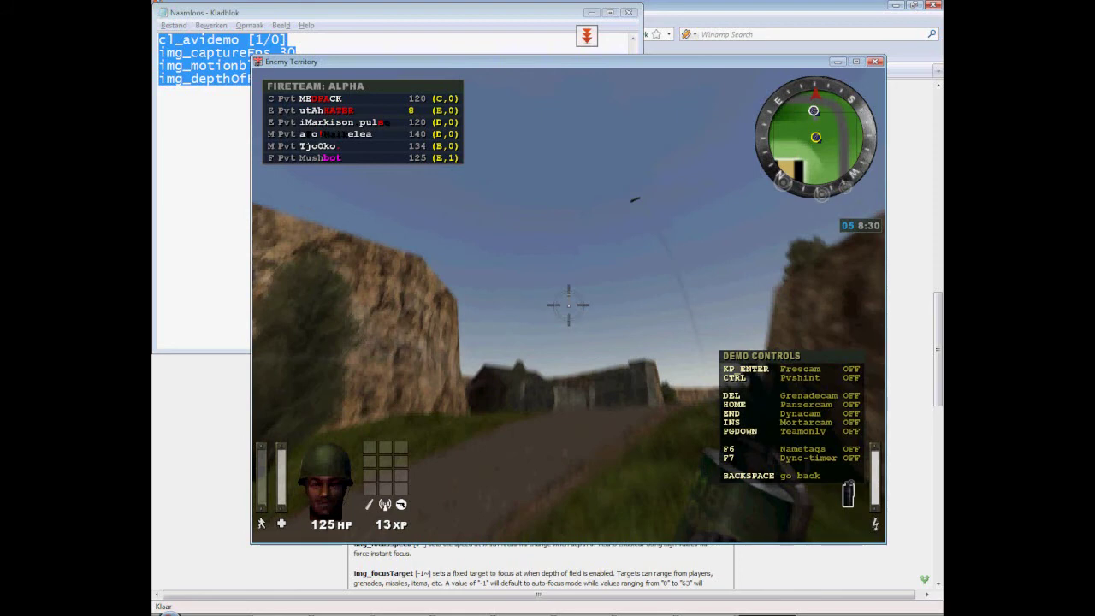
# Switch to Firefox and go over the img_ cvar descriptions and the rendering sections of the Crossfire guide
pyautogui.hotkey('alt', 'Tab')
pyautogui.click(473, 602)
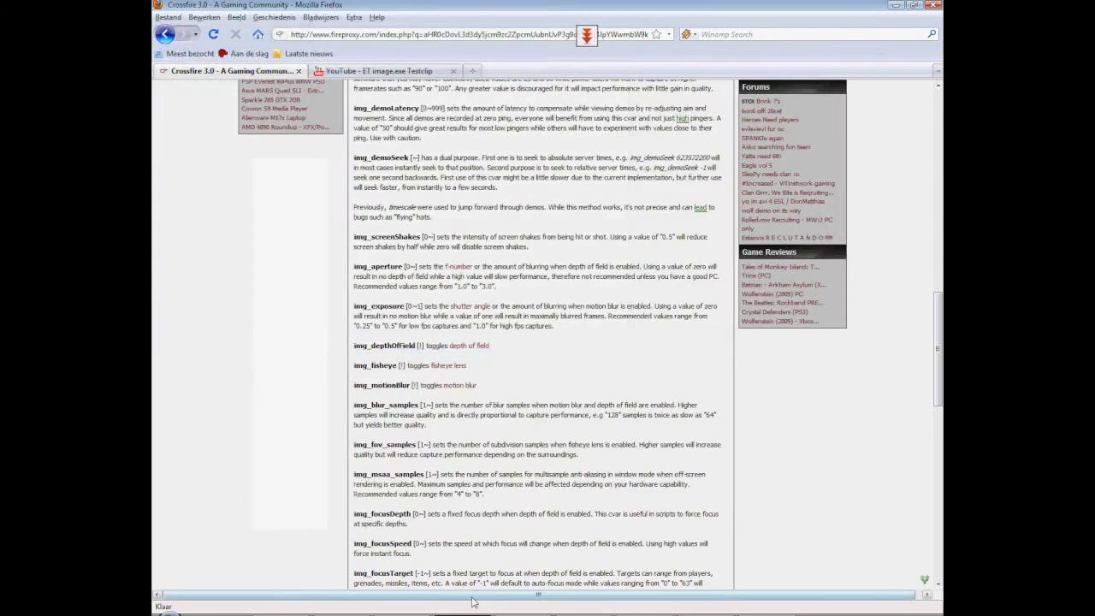
pyautogui.scroll(2, 534, 377)
pyautogui.scroll(-3, 534, 377)
pyautogui.scroll(-6, 534, 381)
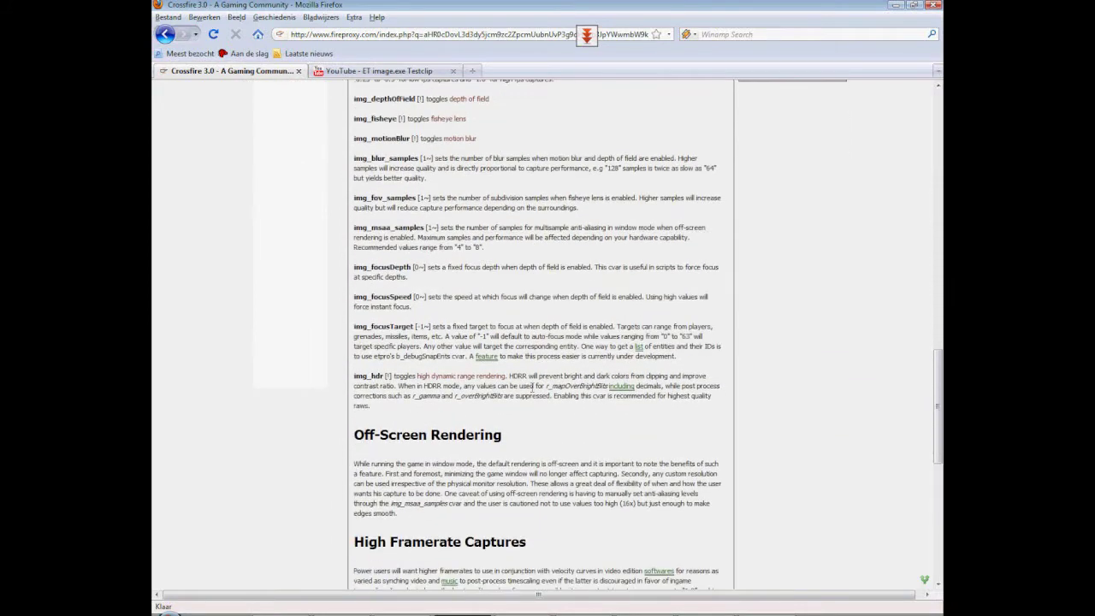
pyautogui.moveTo(935, 406)
pyautogui.mouseDown()
pyautogui.moveTo(936, 424)
pyautogui.moveTo(933, 291)
pyautogui.moveTo(941, 413)
pyautogui.moveTo(939, 400)
pyautogui.mouseUp()
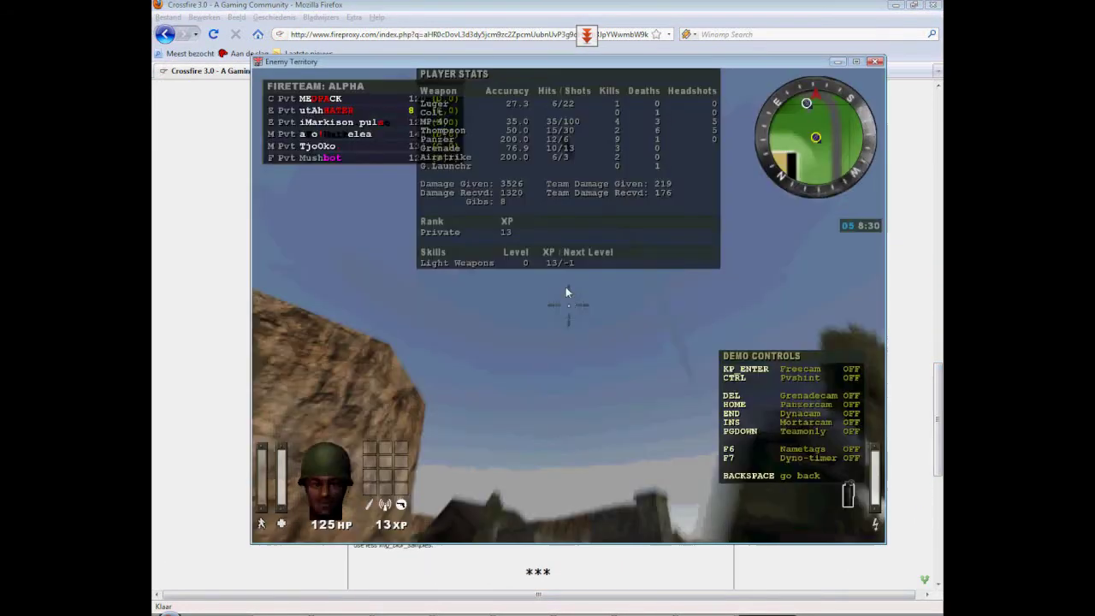
# Stop the demo capture with cl_avidemo 0 in the Enemy Territory console
pyautogui.press('`')
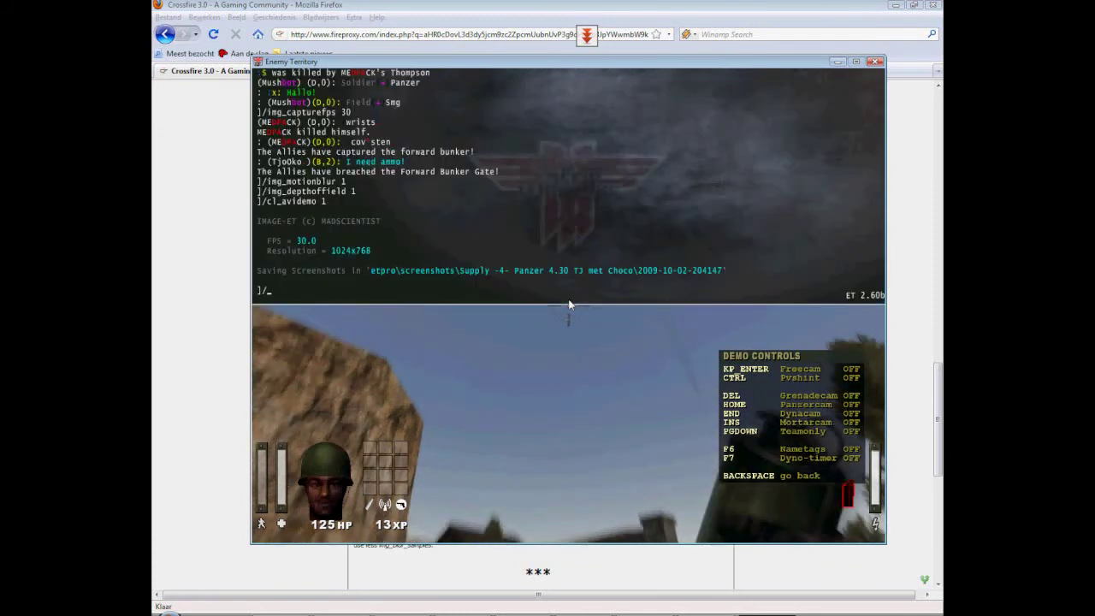
pyautogui.write('cl_avi')
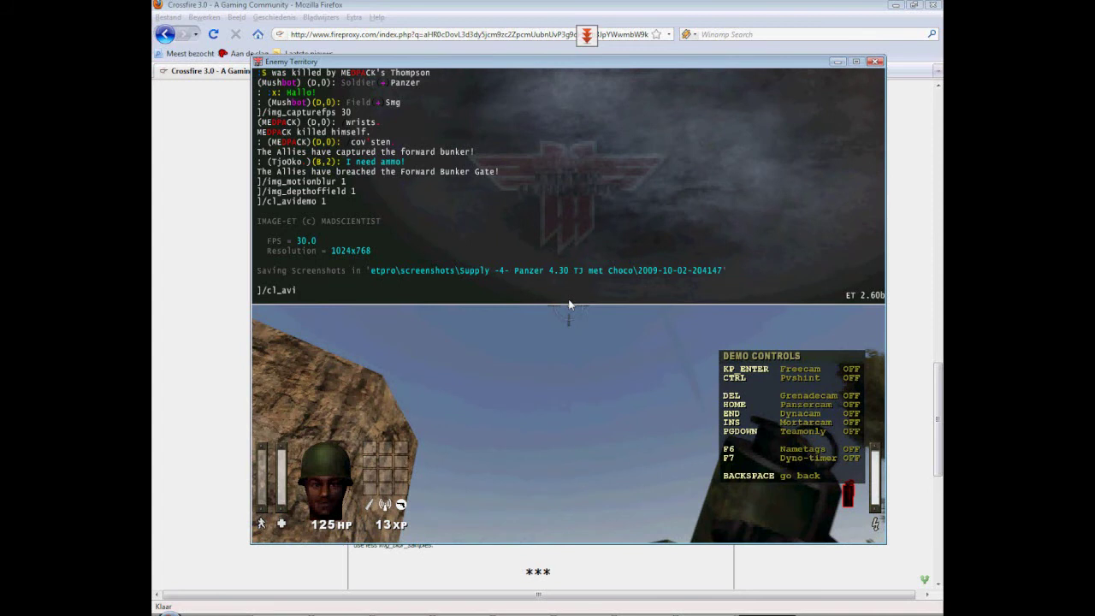
pyautogui.write('demo 0')
# Look back through the Crossfire guide in Firefox, up to the cl_avidemo and img_captureFps entries
pyautogui.rightClick(571, 297)
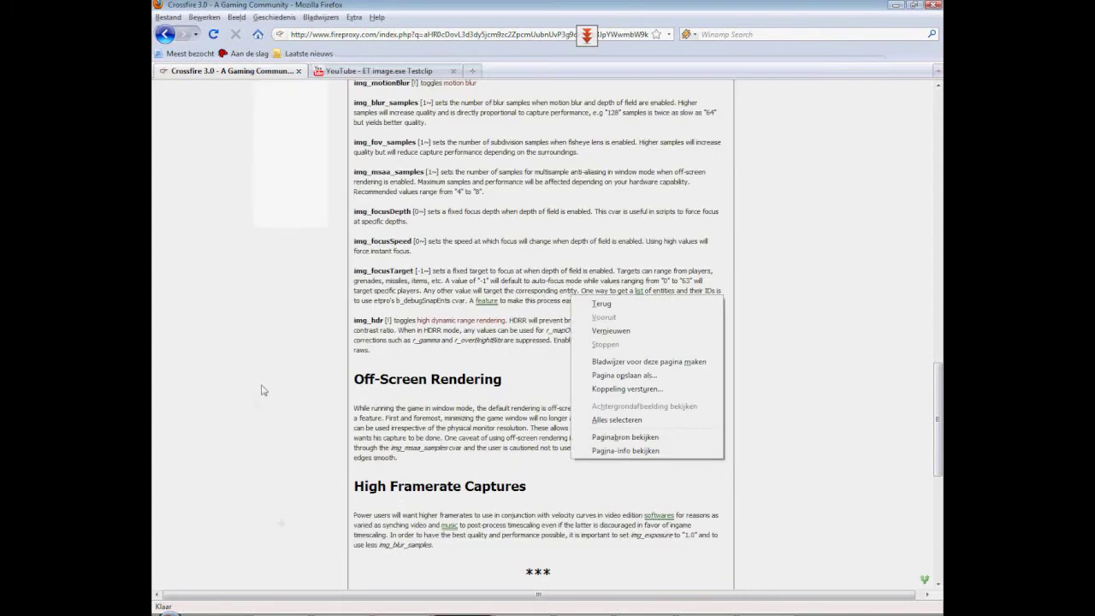
pyautogui.click(262, 390)
pyautogui.scroll(-3, 446, 410)
pyautogui.scroll(3, 447, 410)
pyautogui.scroll(10, 445, 410)
pyautogui.scroll(3, 441, 413)
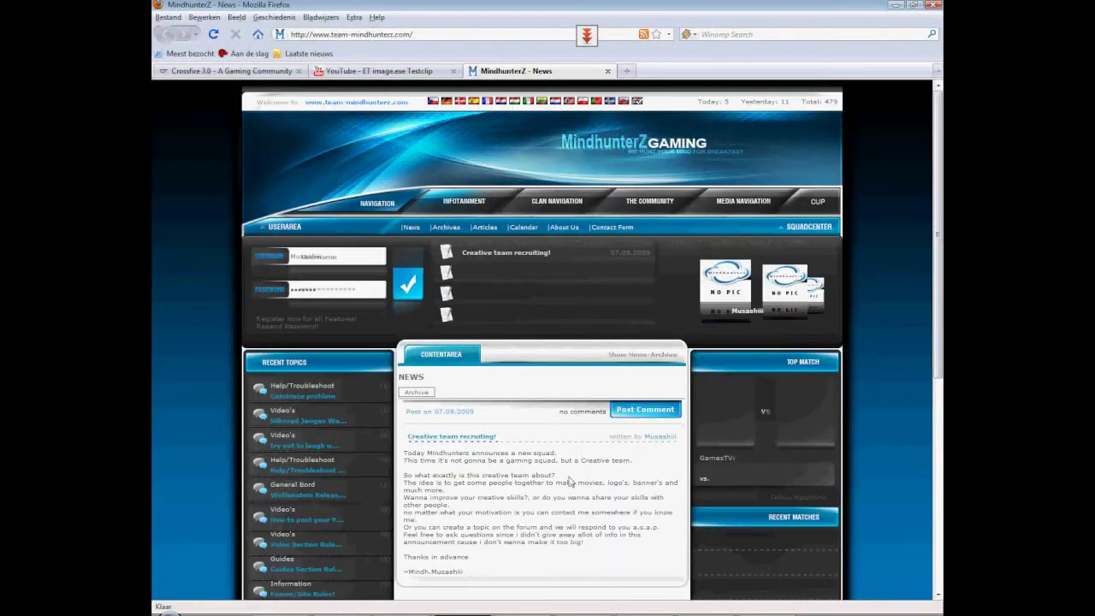
# Look over the forum boards on the MindhunterZ site and switch back to Enemy Territory
pyautogui.scroll(-1, 565, 485)
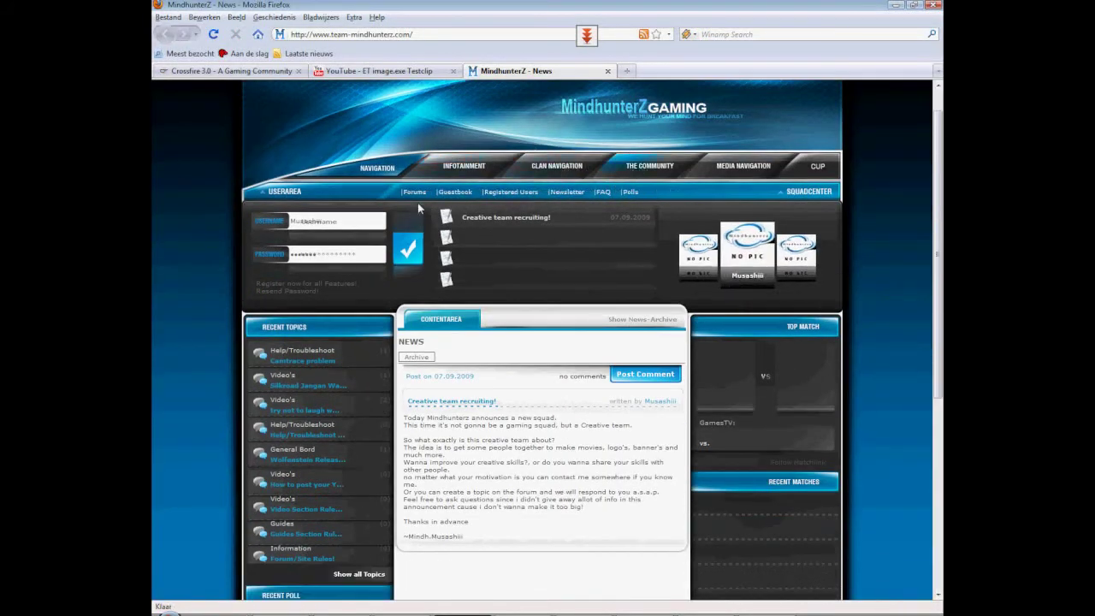
pyautogui.click(414, 191)
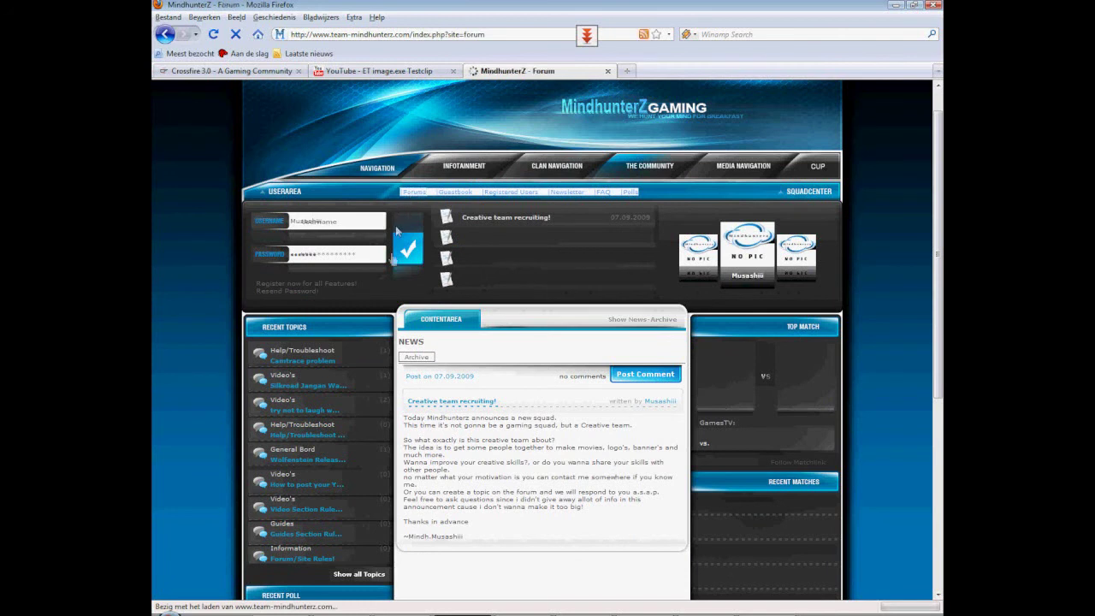
pyautogui.scroll(-3, 495, 336)
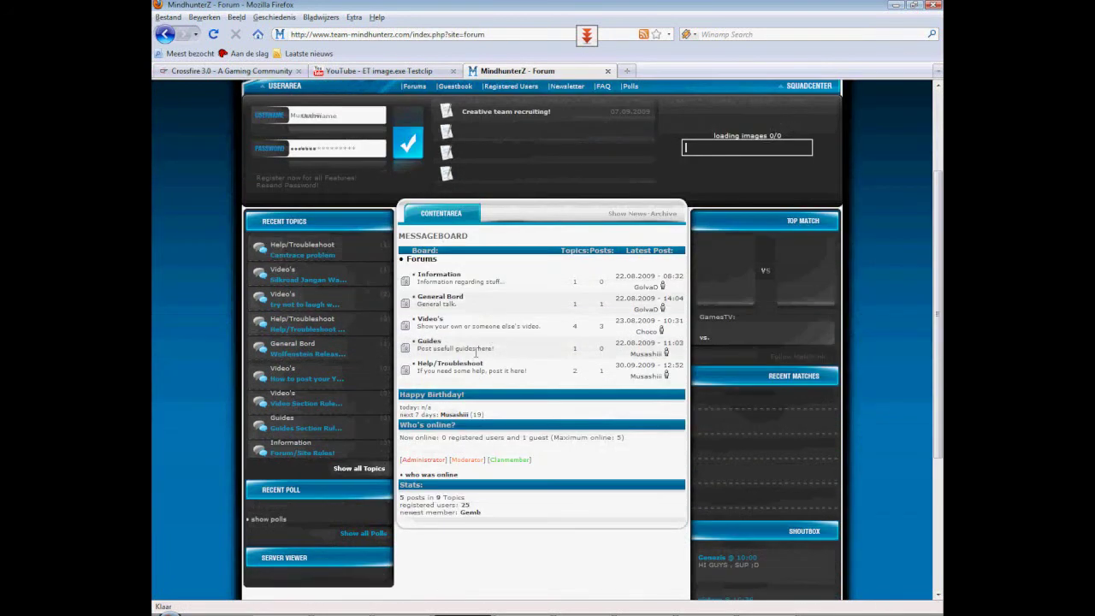
pyautogui.scroll(4, 589, 459)
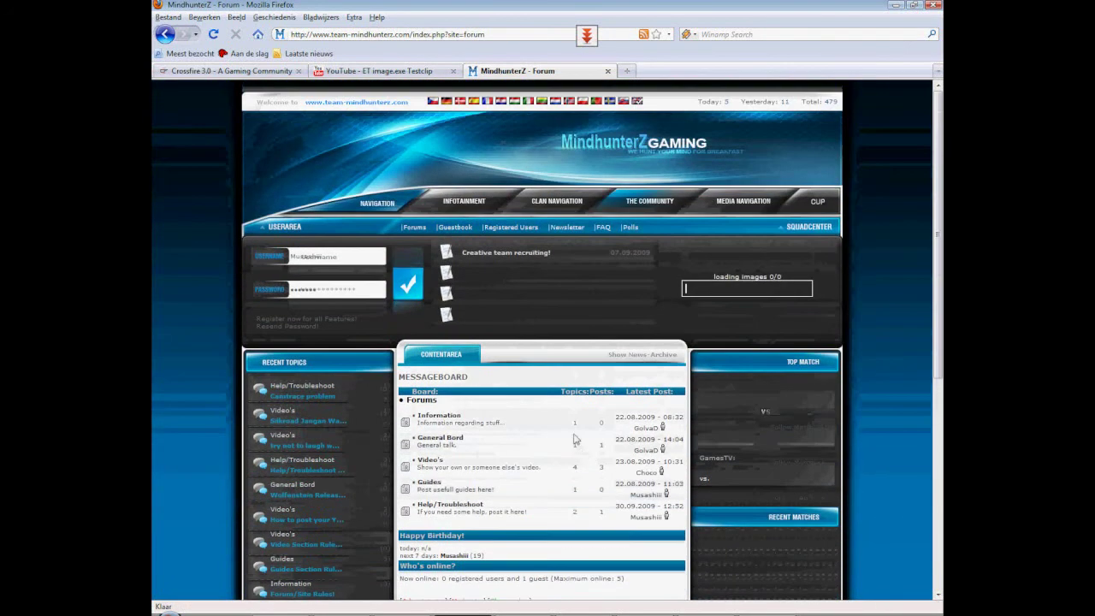
pyautogui.click(265, 72)
pyautogui.hotkey('alt', 'Tab')
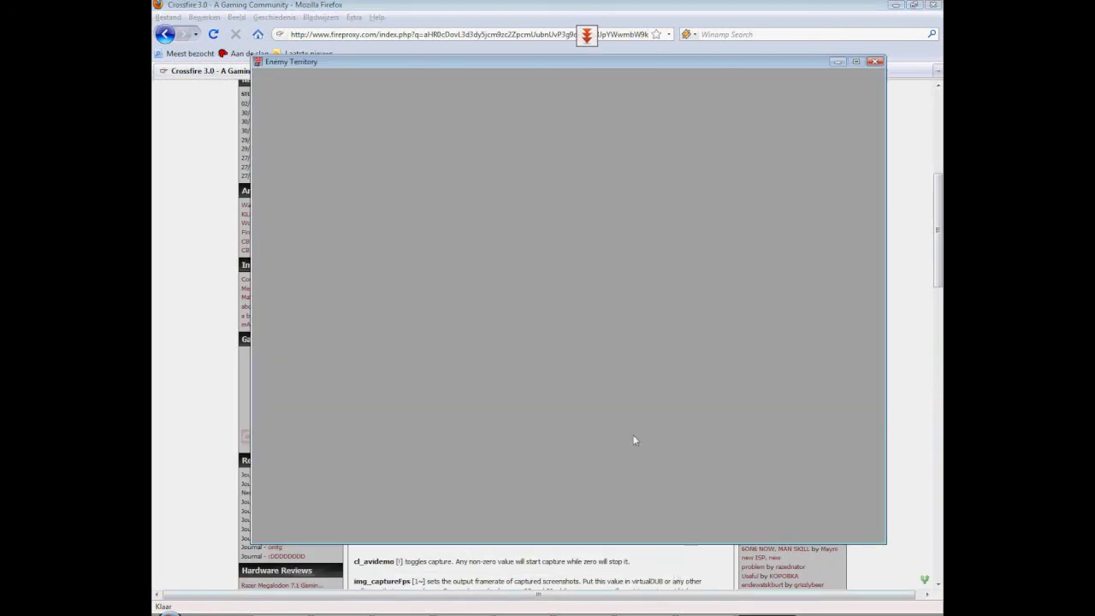